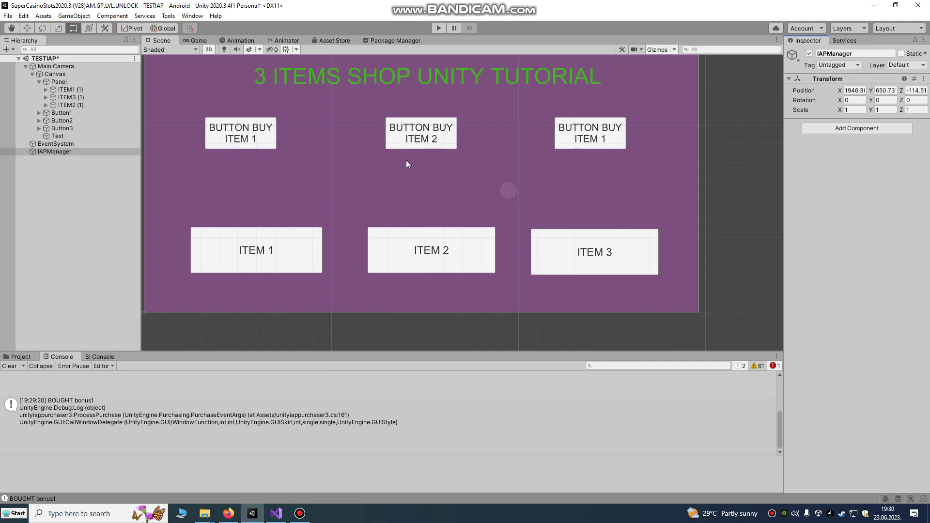
# Step: Show the Services overview with In-App Purchasing on and clear the console's old purchase logs
pyautogui.click(844, 40)
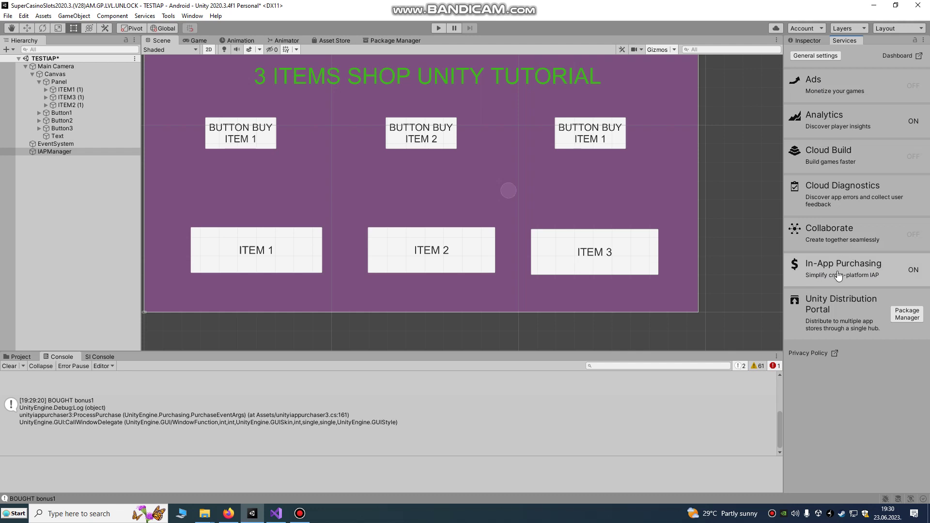
pyautogui.click(9, 366)
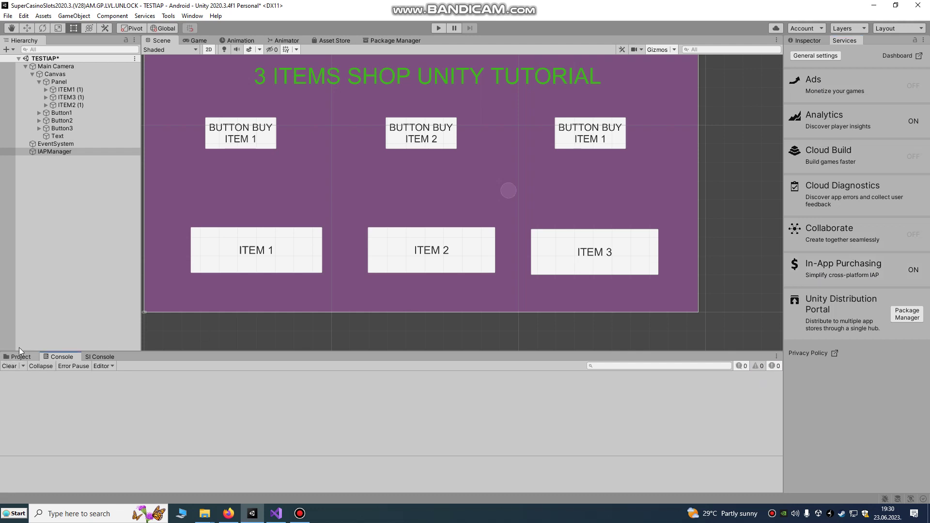
# Step: Open Window > Package Manager to check that In App Purchasing 4.4.1 is installed
pyautogui.click(188, 16)
pyautogui.click(221, 107)
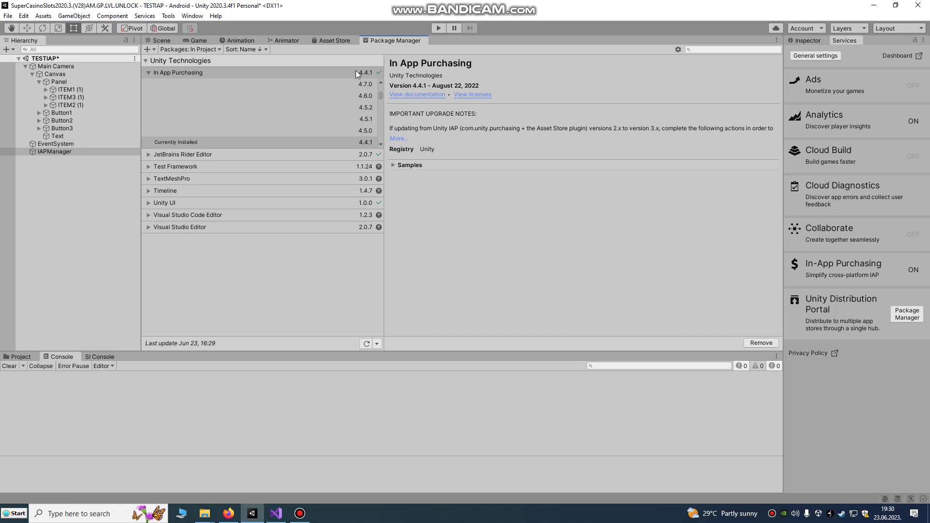
# Step: Show the '3 ITEMS SHOP UNITY TUTORIAL' scene in the Game view and display IAPManager's Inspector
pyautogui.click(59, 152)
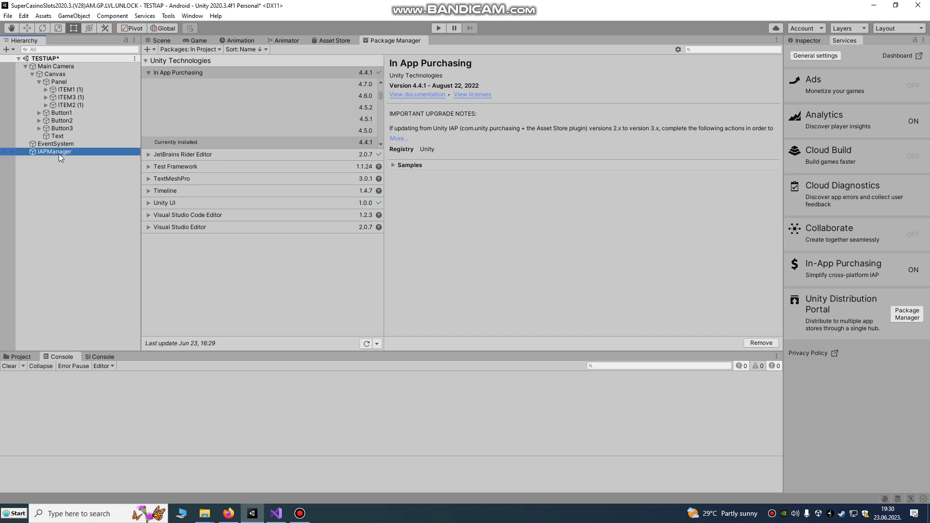
pyautogui.click(206, 42)
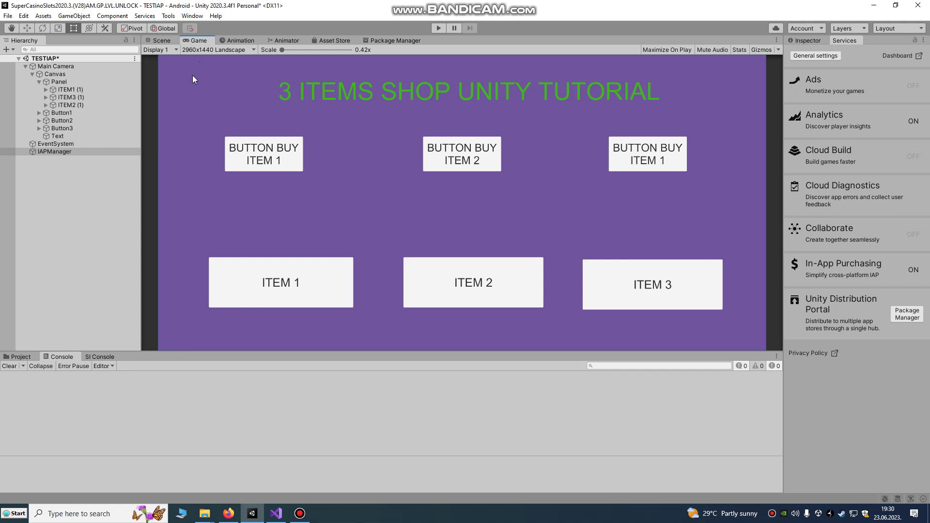
pyautogui.click(53, 152)
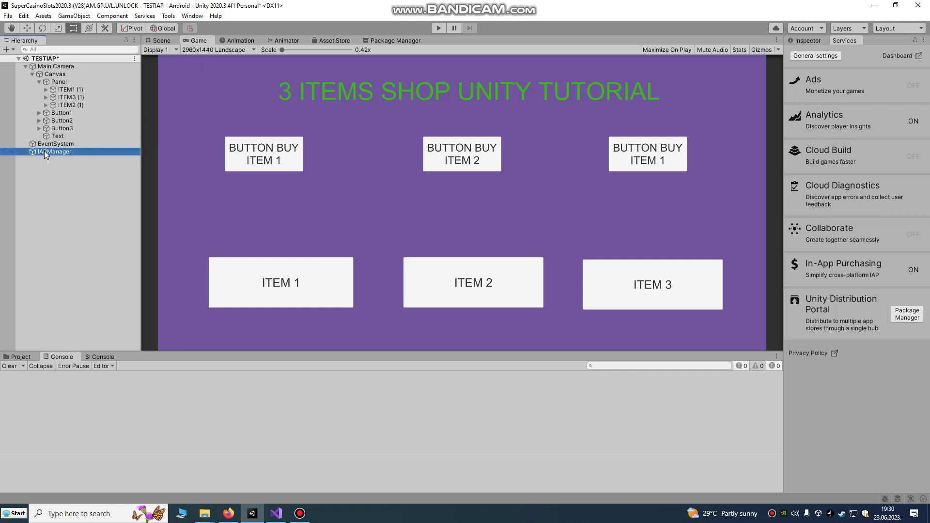
pyautogui.click(797, 44)
# Step: Add the Unityiappurchaser 3 script to IAPManager and open unityiappurchaser3.cs in Visual Studio
pyautogui.click(826, 129)
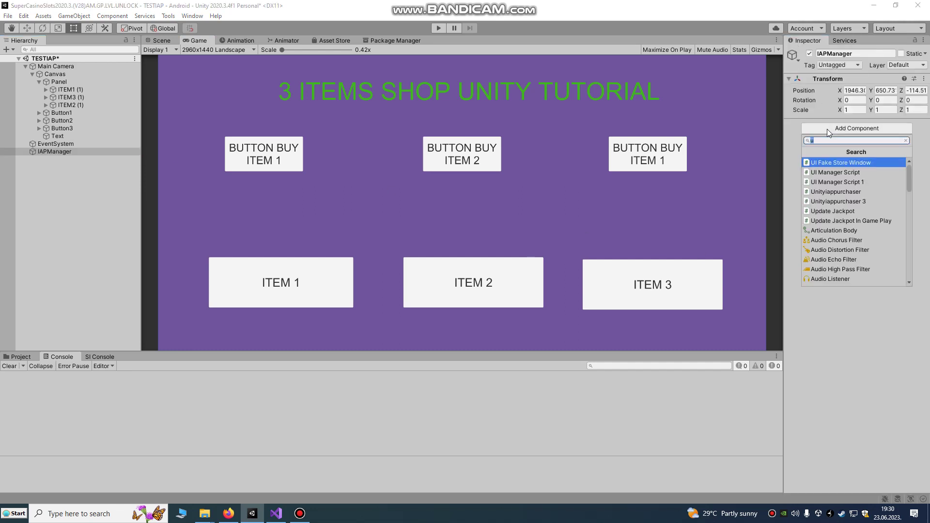
pyautogui.click(814, 201)
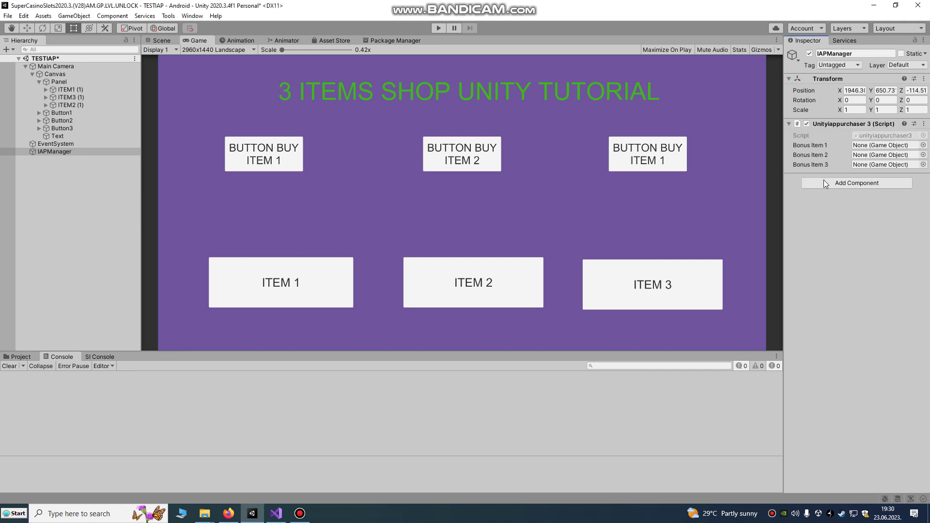
pyautogui.rightClick(829, 125)
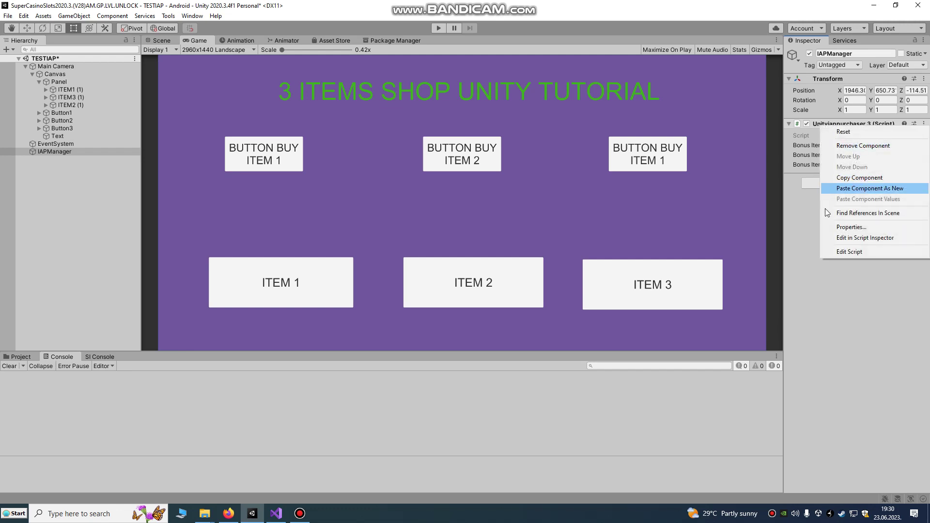
pyautogui.click(837, 252)
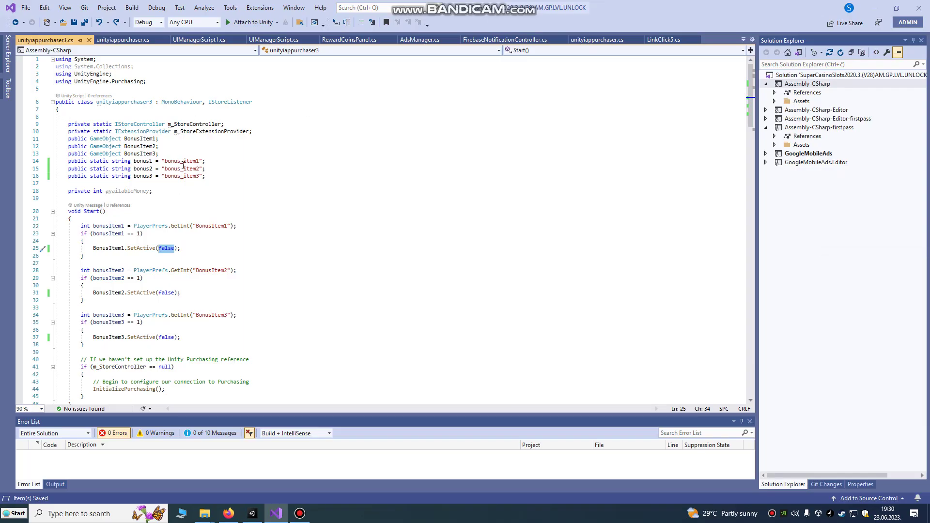
# Step: Inspect the bonus_item1 and bonus_item2 product ID strings on lines 14–16 of unityiappurchaser3.cs
pyautogui.moveTo(199, 161); pyautogui.dragTo(166, 162)
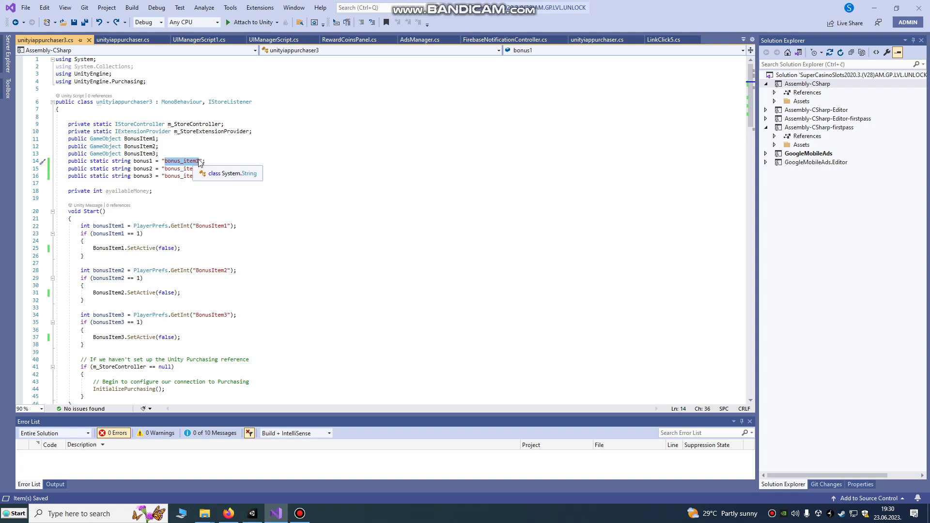
pyautogui.moveTo(180, 169); pyautogui.dragTo(191, 170)
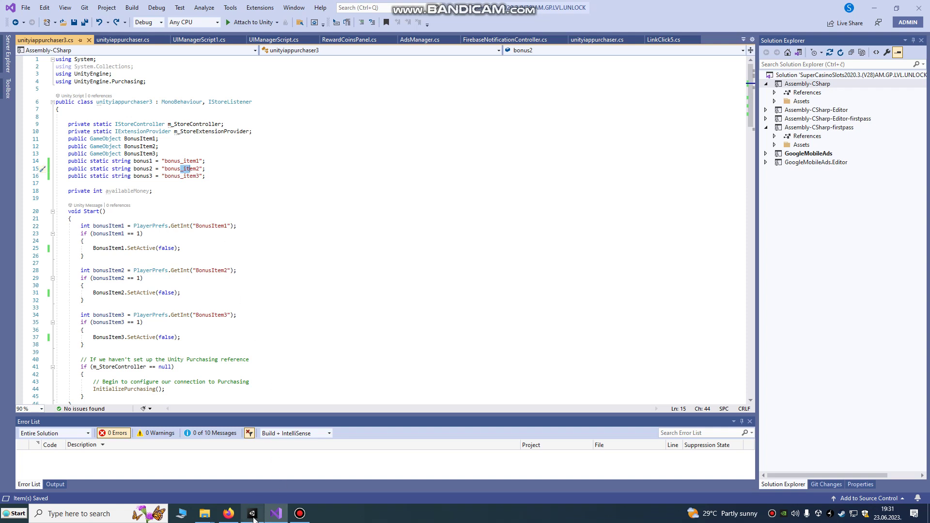
pyautogui.click(186, 169)
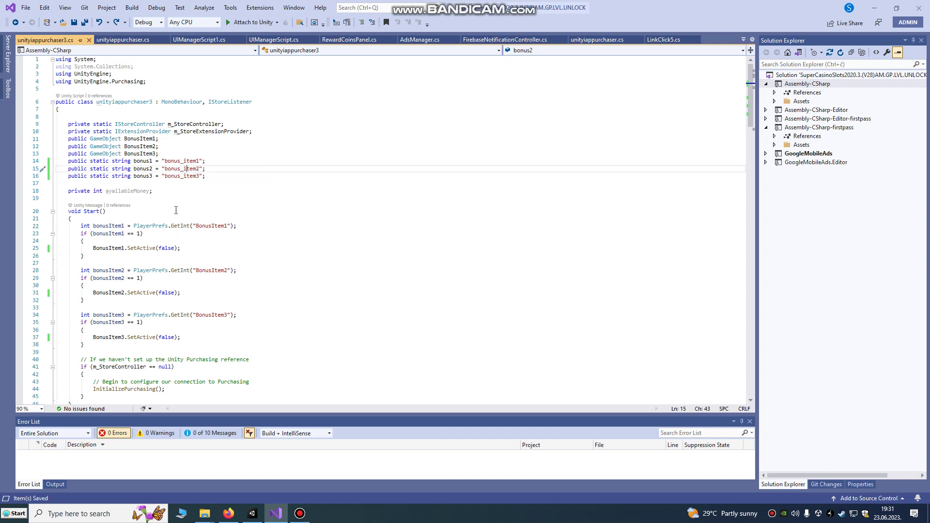
pyautogui.moveTo(199, 162); pyautogui.dragTo(165, 161)
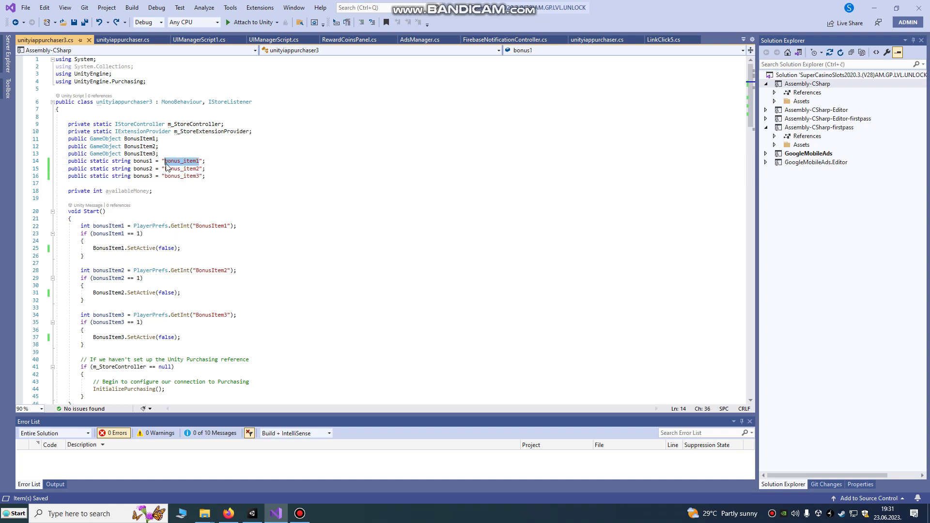
# Step: Back in Unity, open the IAP Catalog from Services > In-App Purchasing
pyautogui.click(253, 513)
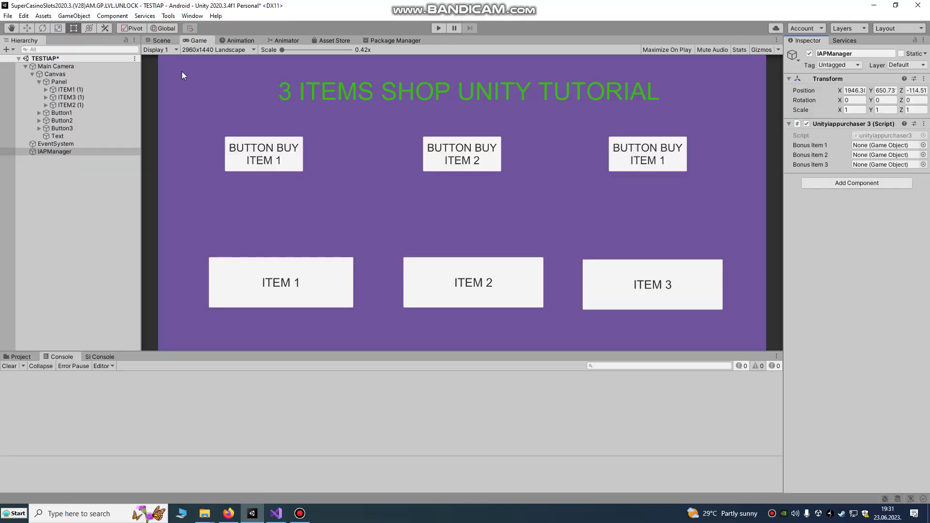
pyautogui.click(192, 15)
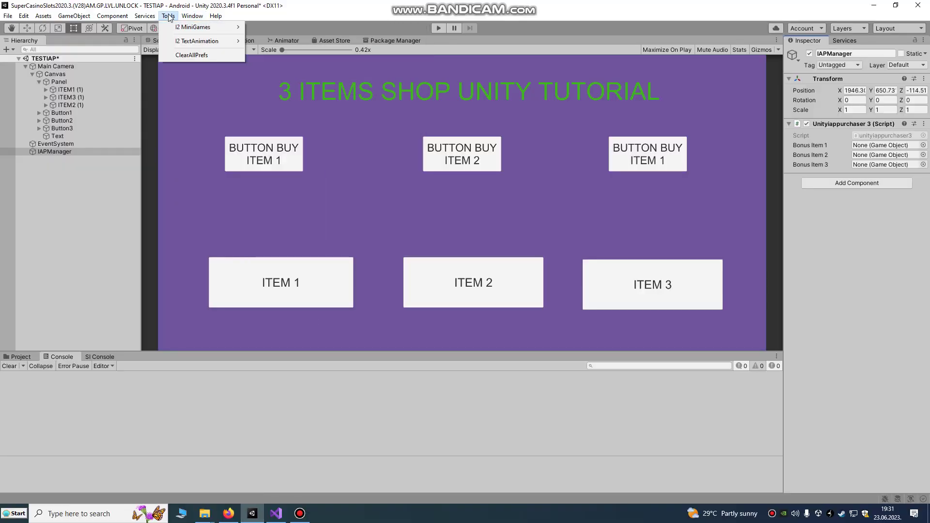
pyautogui.moveTo(184, 27)
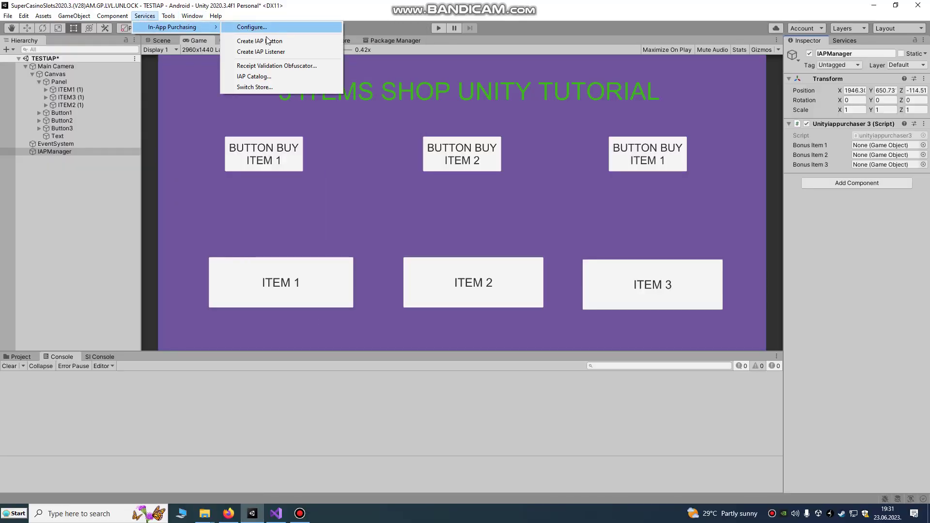
pyautogui.click(252, 76)
# Step: Compare the bonus_item1, bonus_item2 and bonus_item3 Non Consumable product IDs in the catalog
pyautogui.click(99, 207)
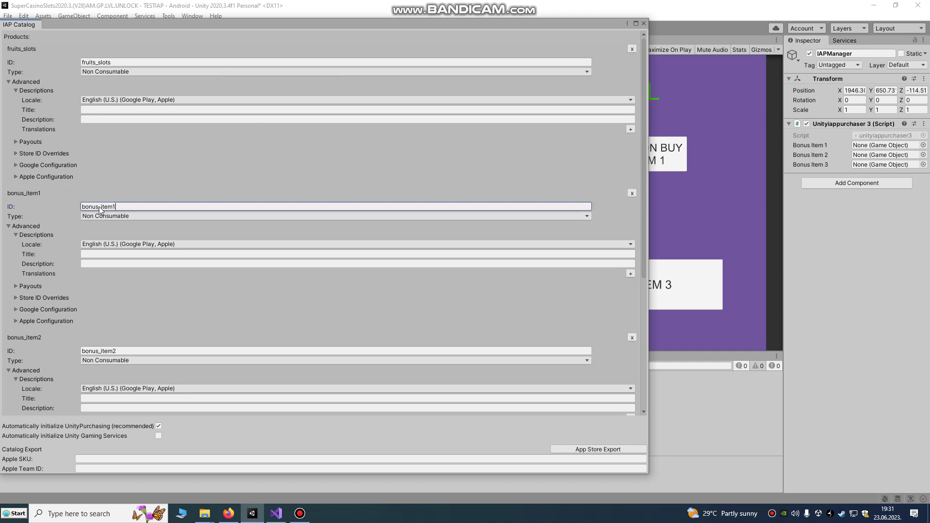
pyautogui.click(81, 207)
pyautogui.click(127, 351)
pyautogui.doubleClick(127, 350)
pyautogui.scroll(-1, 127, 350)
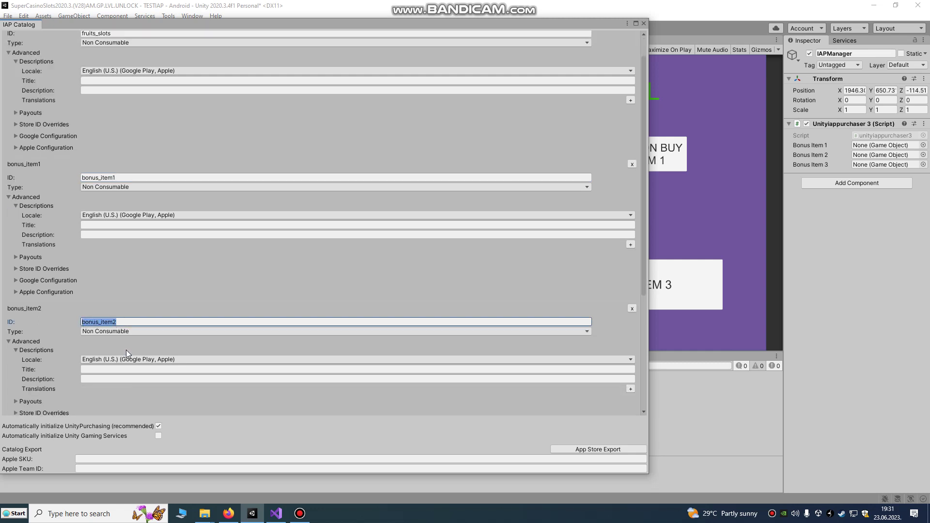
pyautogui.scroll(-4, 201, 346)
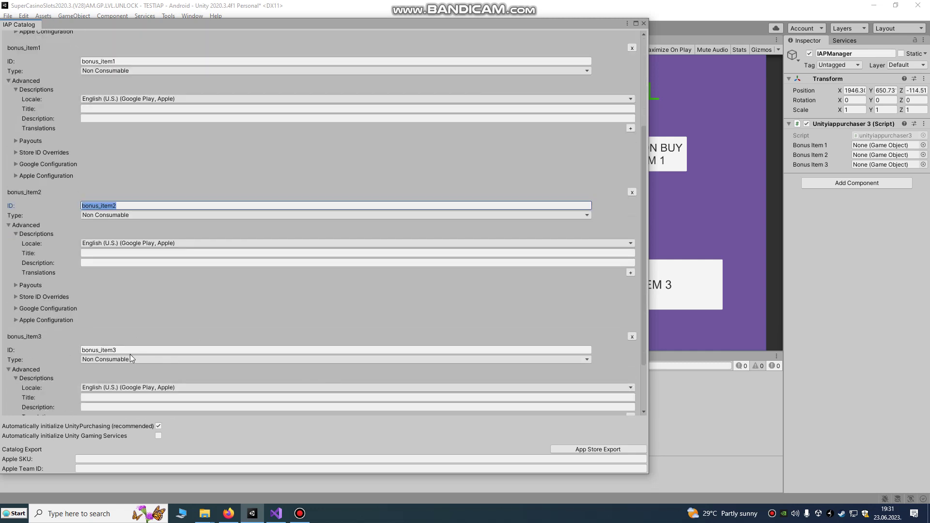
pyautogui.doubleClick(114, 351)
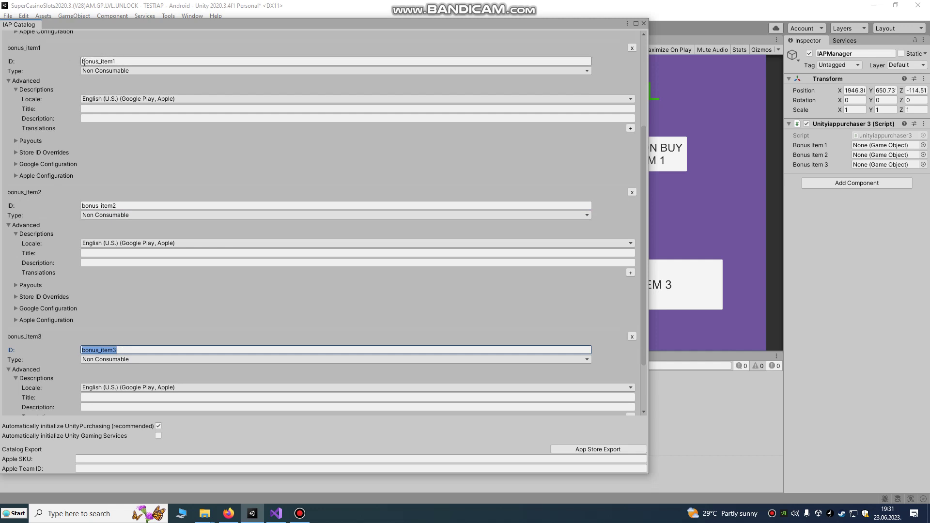
pyautogui.click(276, 514)
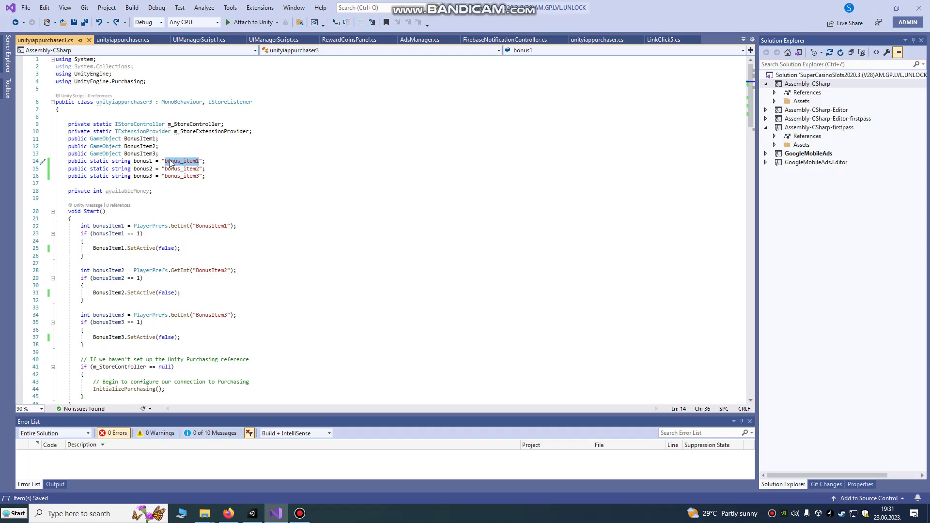
# Step: Select the bonus1, bonus2 and bonus3 product ID declarations on lines 14–16
pyautogui.moveTo(68, 161); pyautogui.dragTo(224, 179)
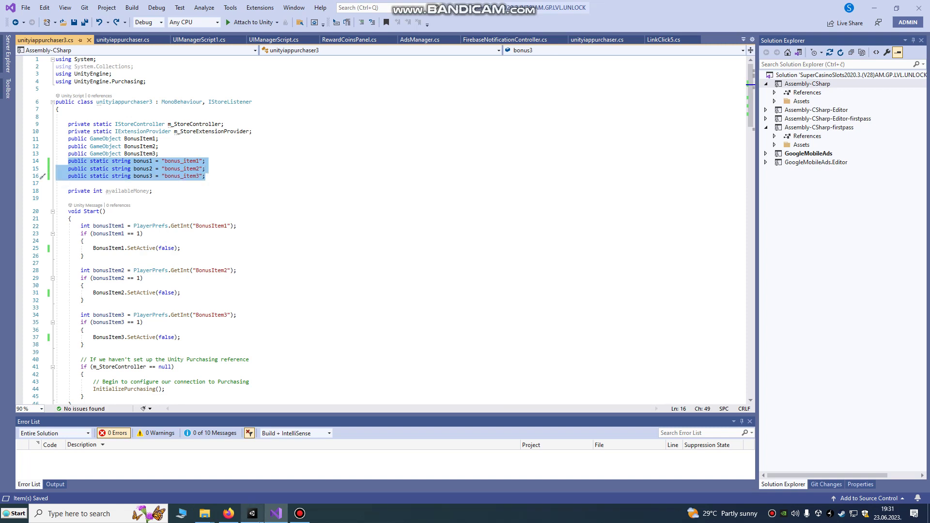
# Step: In Play Console, discard the unsaved in-app product draft and return to the products list
pyautogui.click(232, 517)
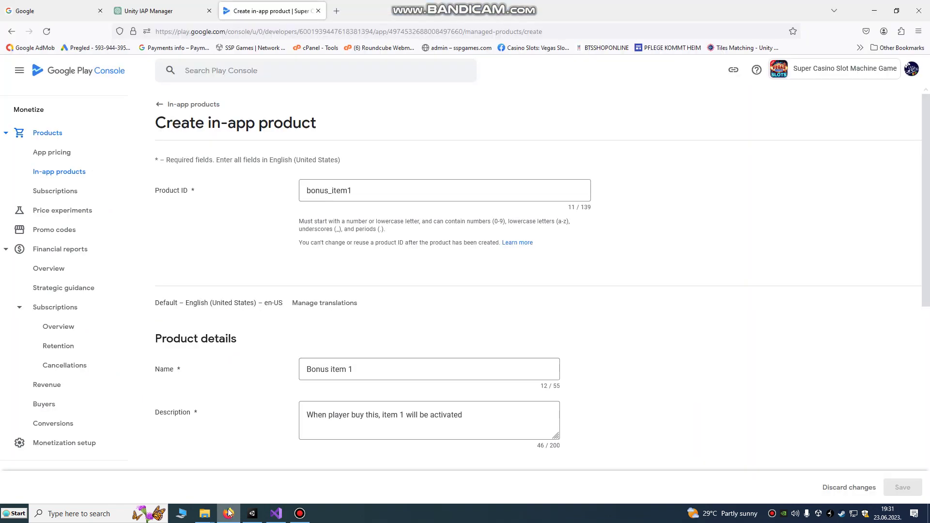
pyautogui.scroll(-2, 26, 290)
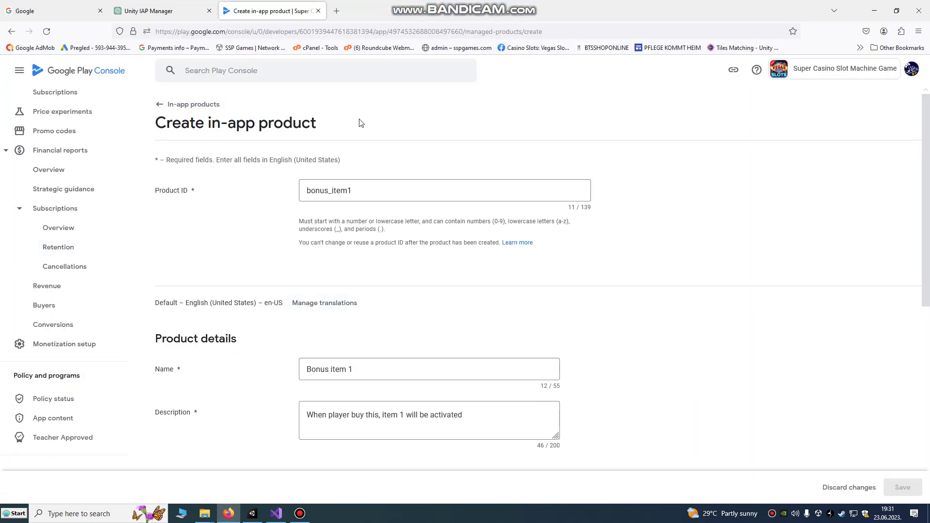
pyautogui.scroll(10, 104, 144)
pyautogui.scroll(-11, 103, 145)
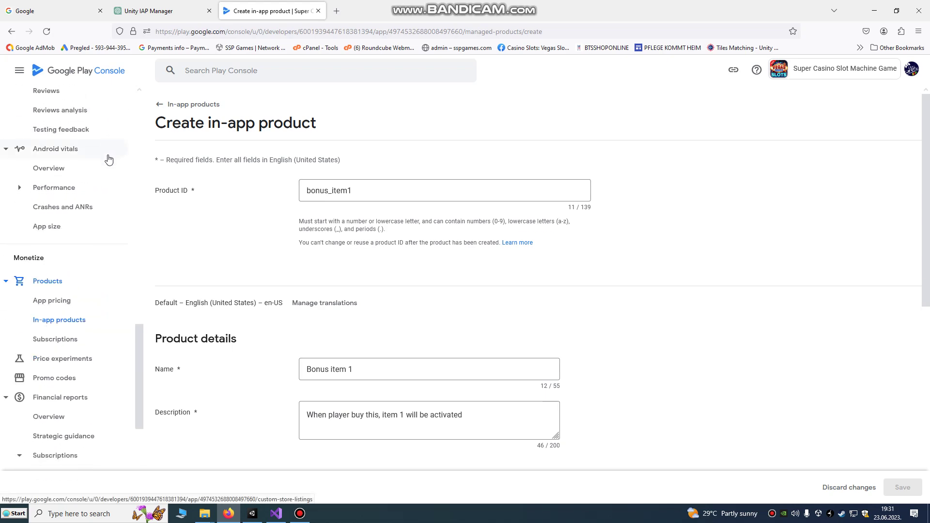
pyautogui.scroll(4, 90, 330)
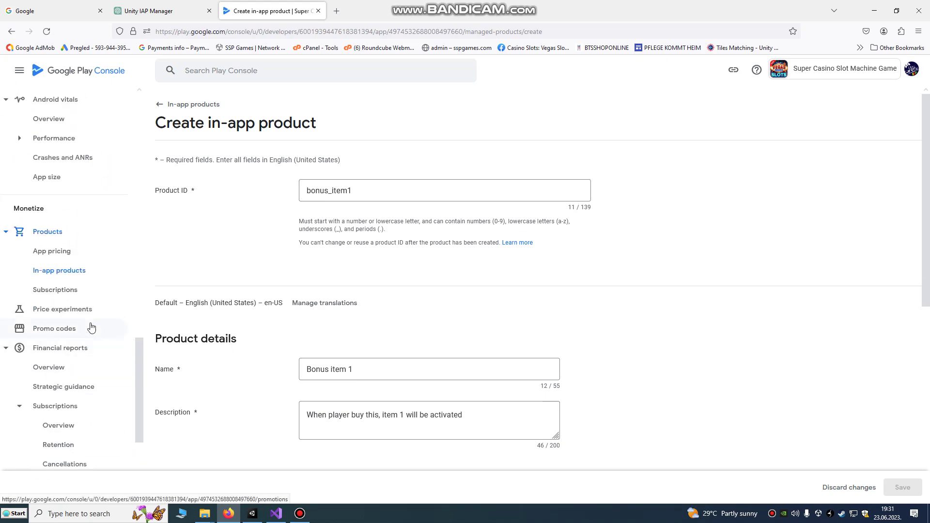
pyautogui.click(61, 271)
pyautogui.click(516, 297)
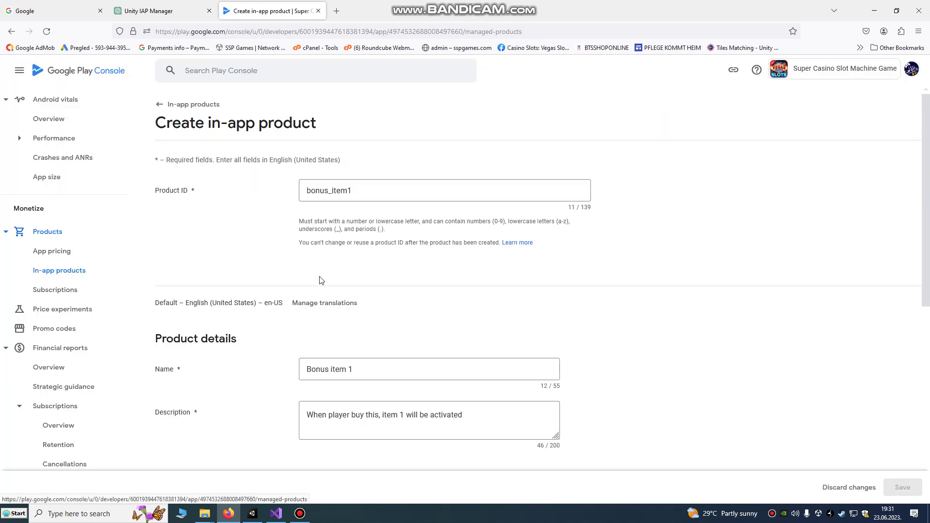
# Step: Create a new in-app product with Product ID bonus_item1, checking it against the script
pyautogui.click(889, 326)
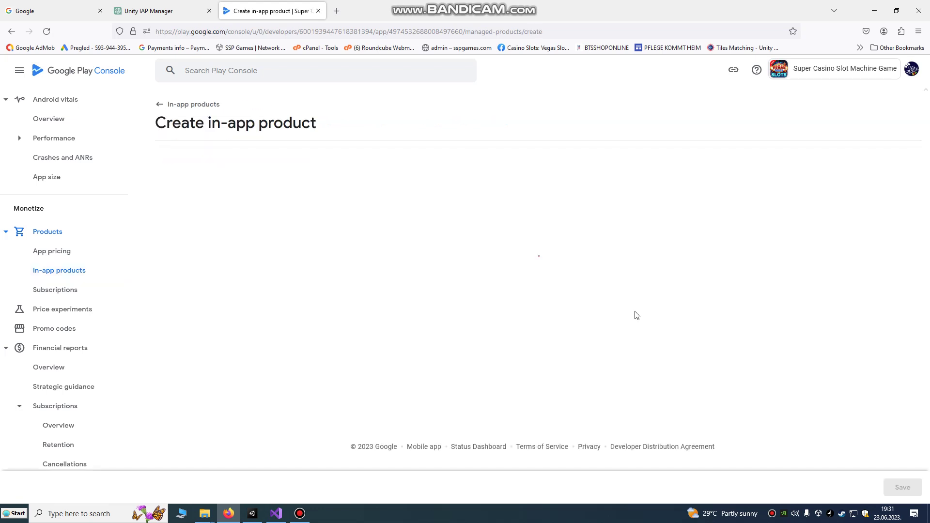
pyautogui.click(349, 189)
pyautogui.write('bonus_item1')
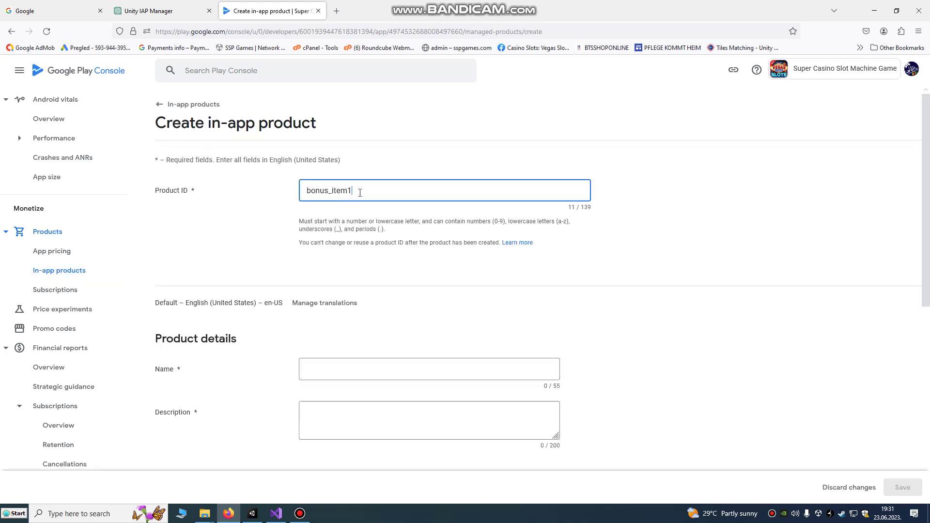
pyautogui.click(276, 513)
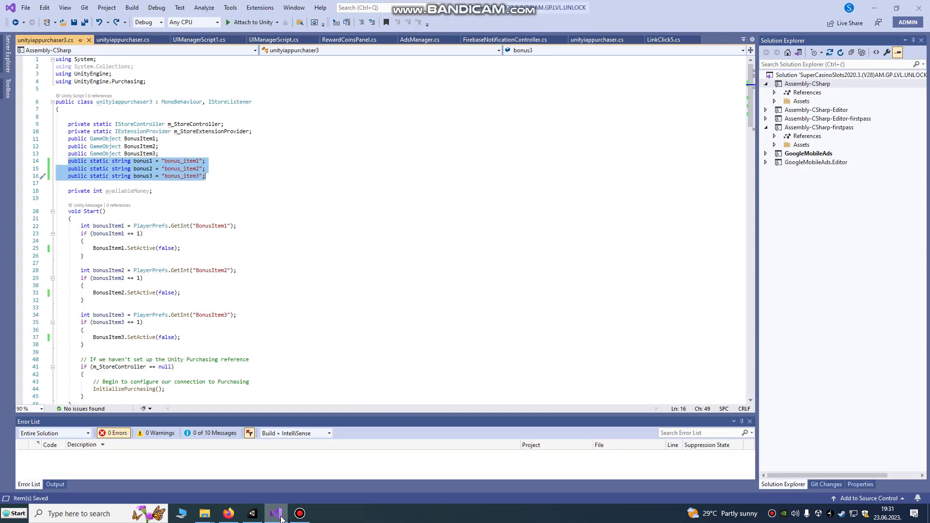
pyautogui.click(190, 169)
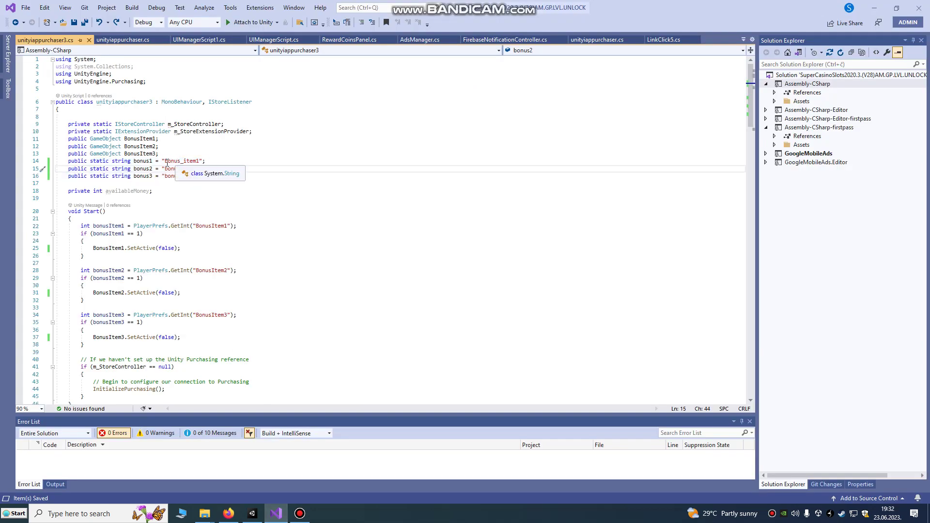
pyautogui.click(228, 513)
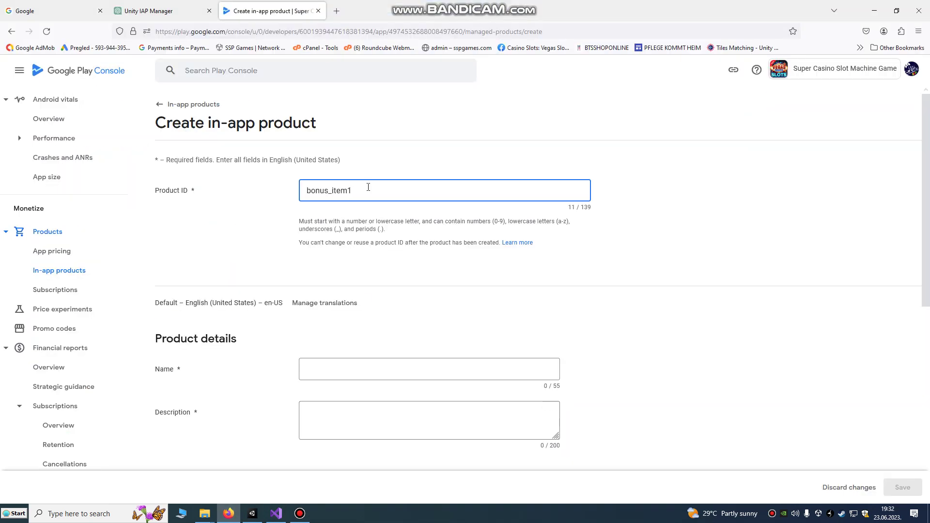
# Step: Enter Name 'Item 1' and Description 'Player will activate item1' for the product
pyautogui.click(314, 371)
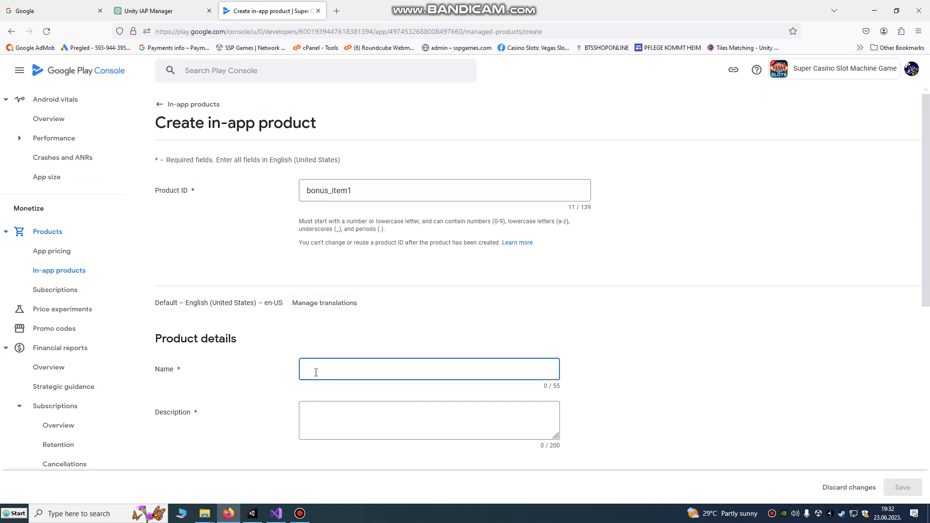
pyautogui.write('Item 1')
pyautogui.click(327, 411)
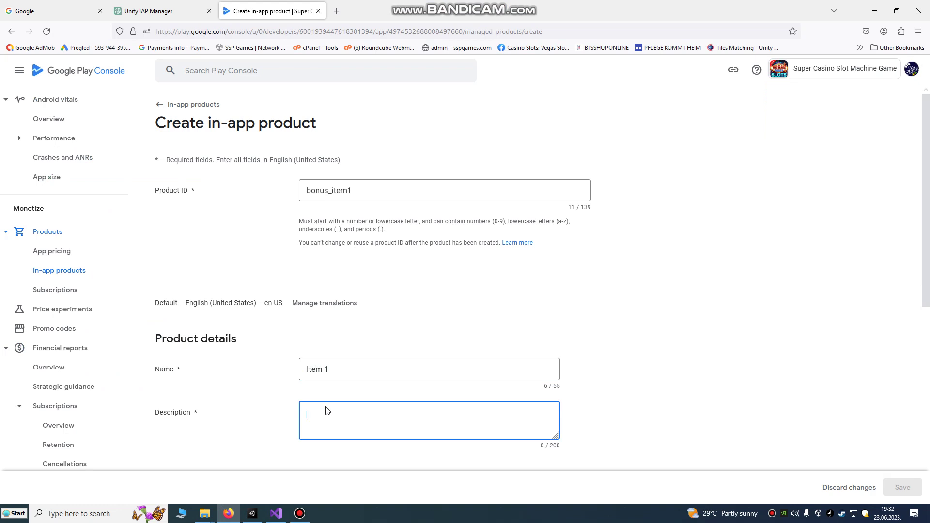
pyautogui.write('Player will activate item1')
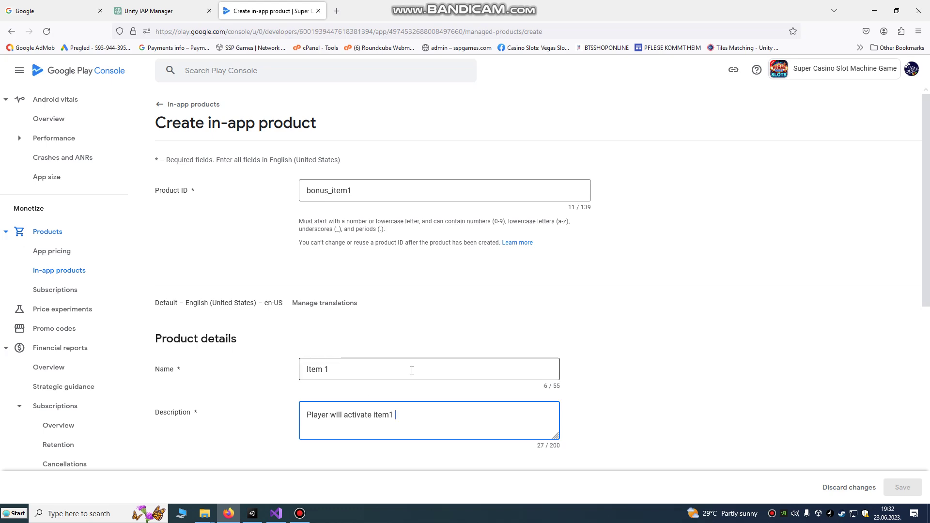
pyautogui.scroll(-3, 399, 263)
pyautogui.scroll(2, 401, 267)
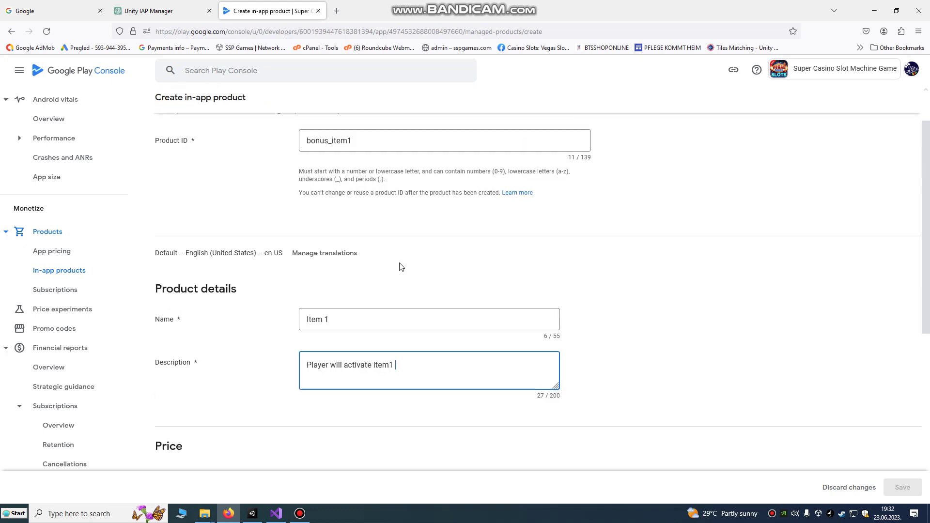
pyautogui.scroll(-3, 401, 267)
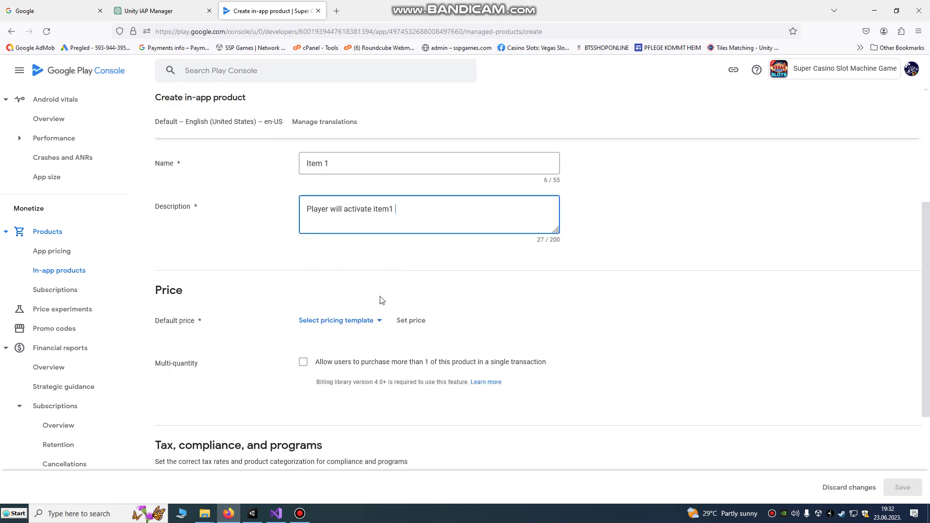
# Step: Try a default price of 4 EUR, then discard the price change
pyautogui.click(409, 324)
pyautogui.click(162, 203)
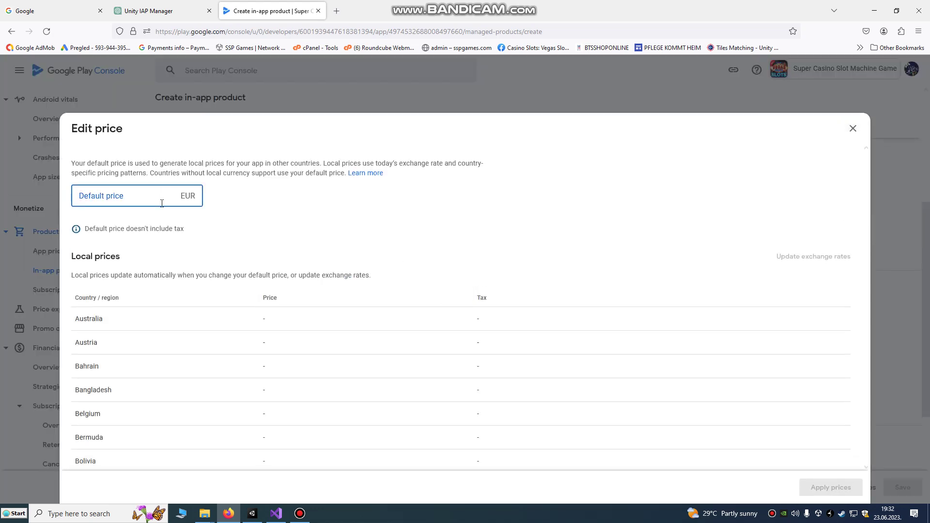
pyautogui.write('4')
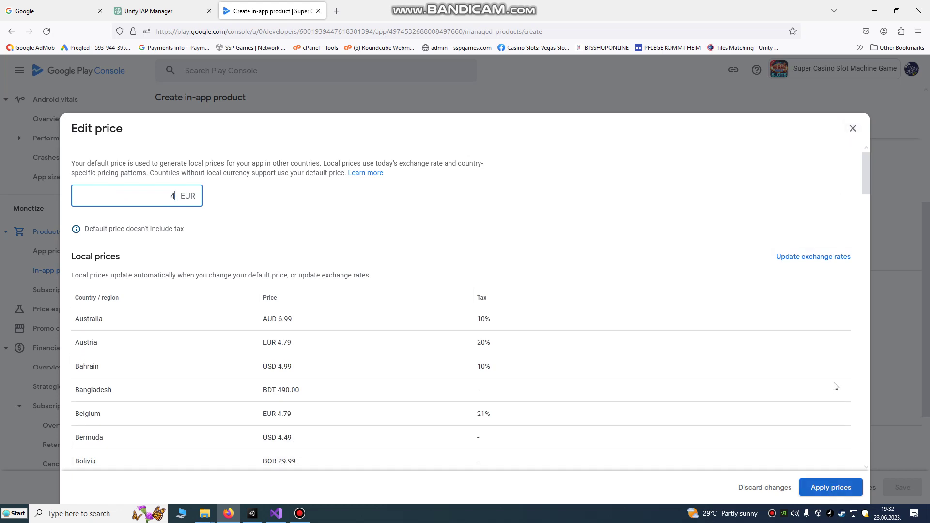
pyautogui.click(852, 128)
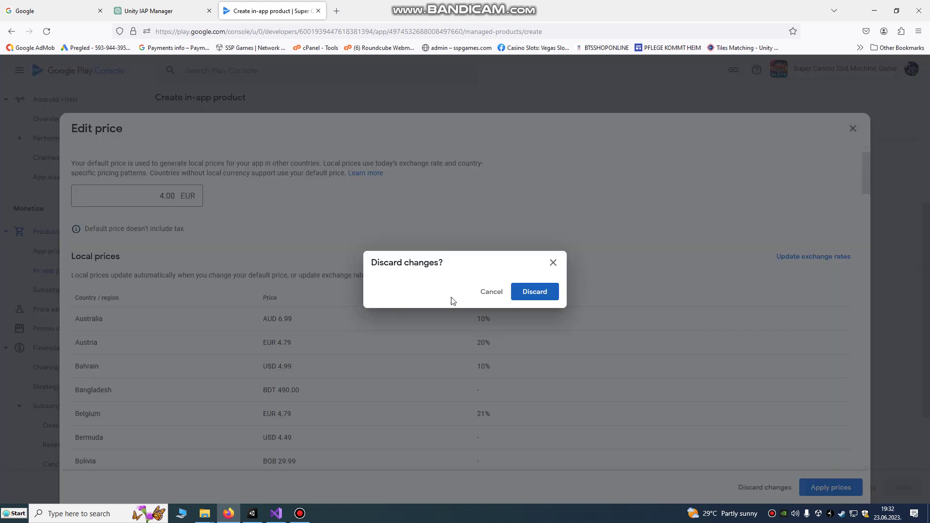
pyautogui.click(552, 291)
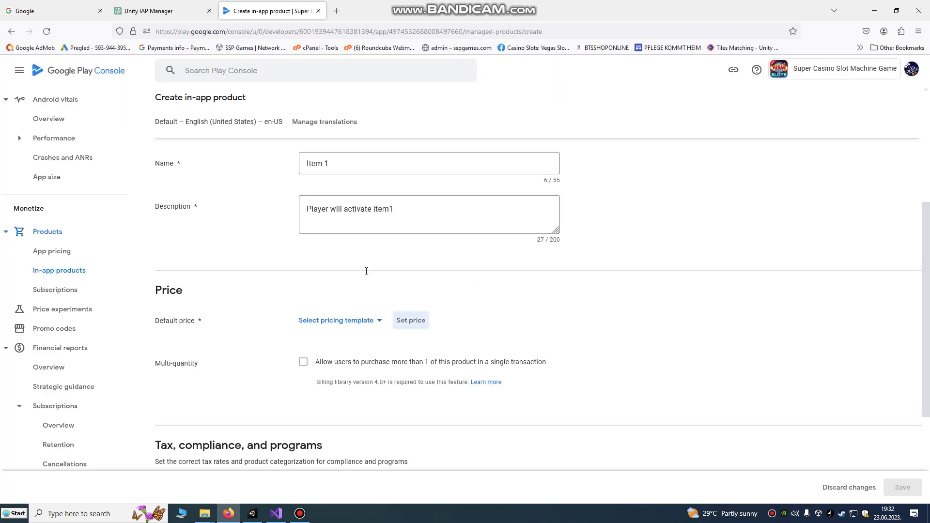
# Step: Select the bonus_item1 Product ID and compare it with the ID string in the script
pyautogui.scroll(4, 365, 270)
pyautogui.scroll(-5, 365, 271)
pyautogui.scroll(5, 365, 270)
pyautogui.click(339, 190)
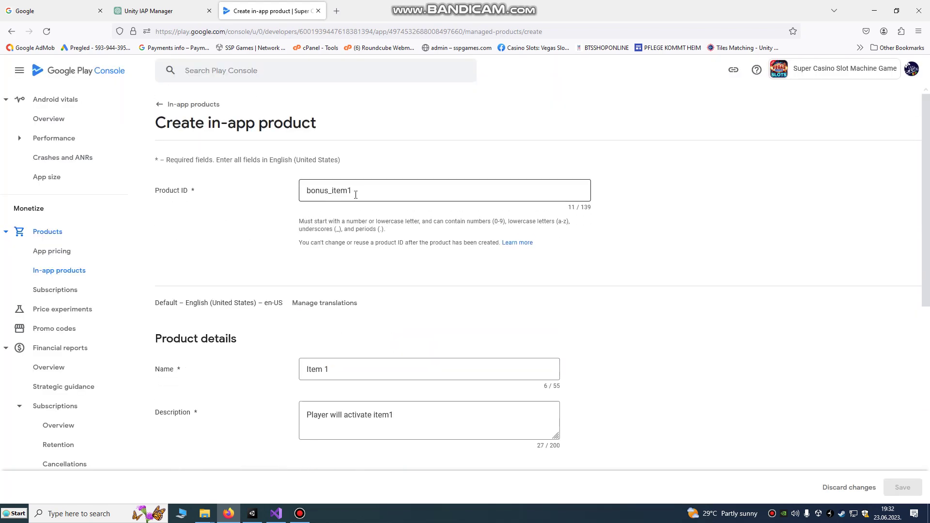
pyautogui.hotkey('ctrl', 'a')
pyautogui.click(276, 513)
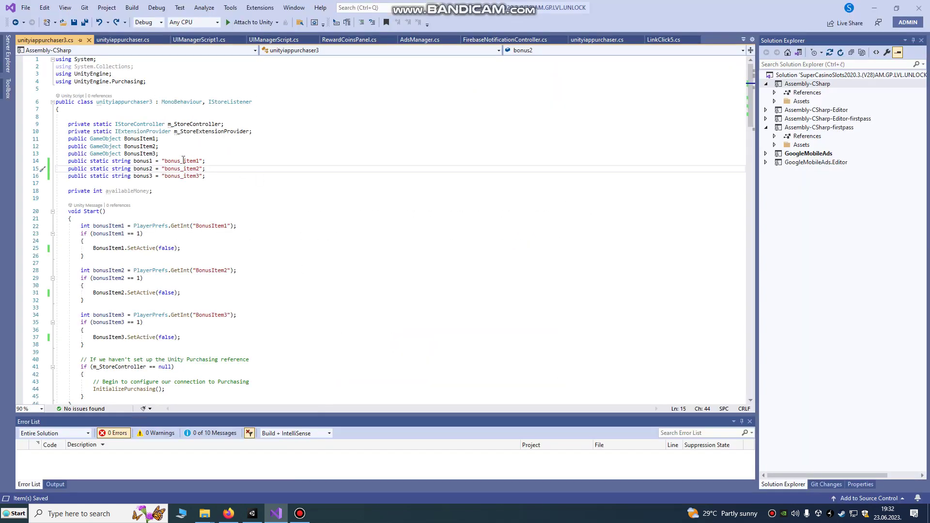
pyautogui.moveTo(164, 161); pyautogui.dragTo(197, 169)
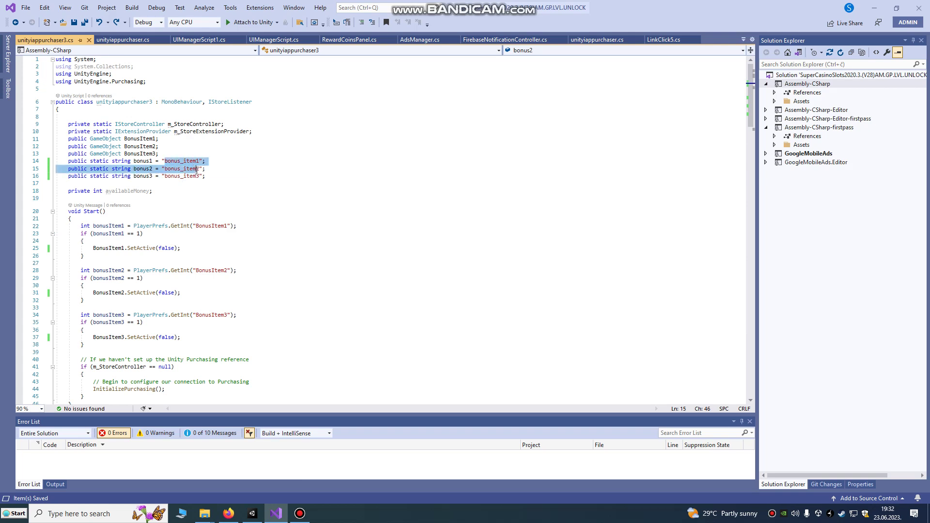
# Step: Close the IAP Catalog window and select IAPManager in the Hierarchy
pyautogui.click(254, 511)
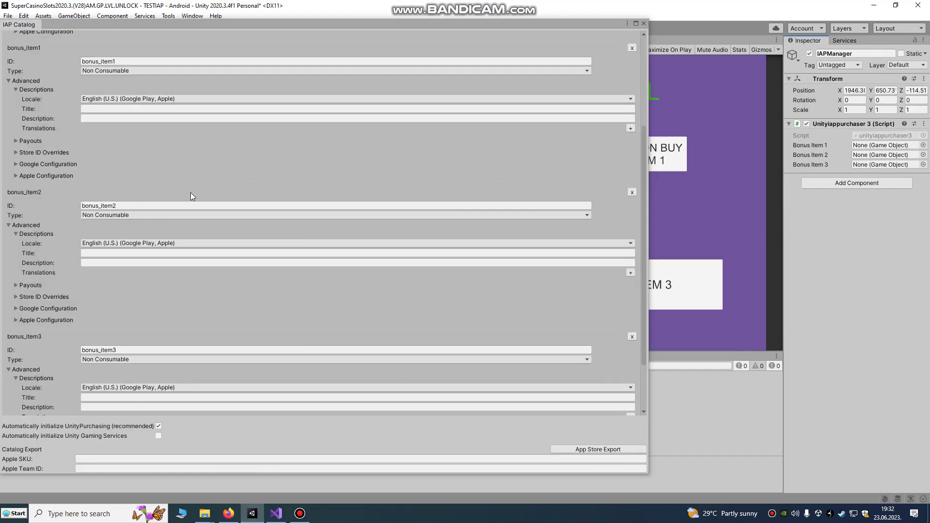
pyautogui.scroll(5, 159, 161)
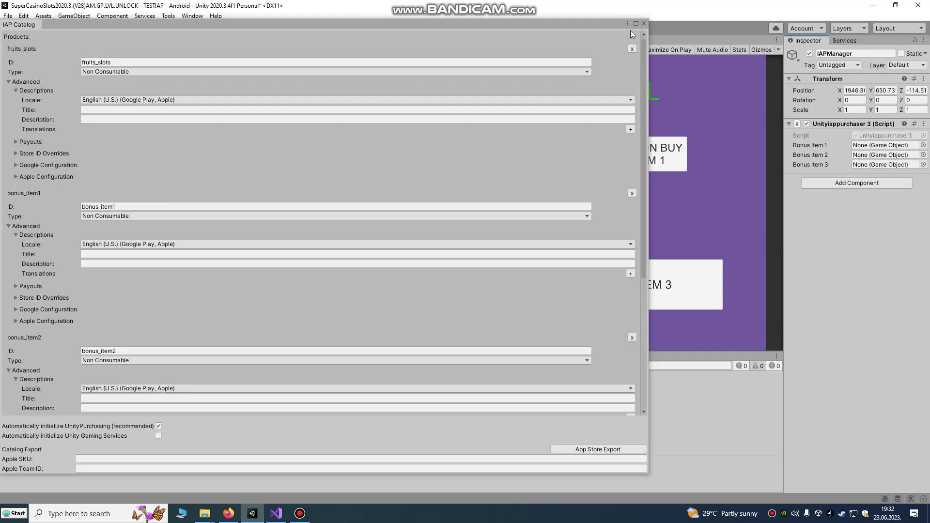
pyautogui.click(644, 24)
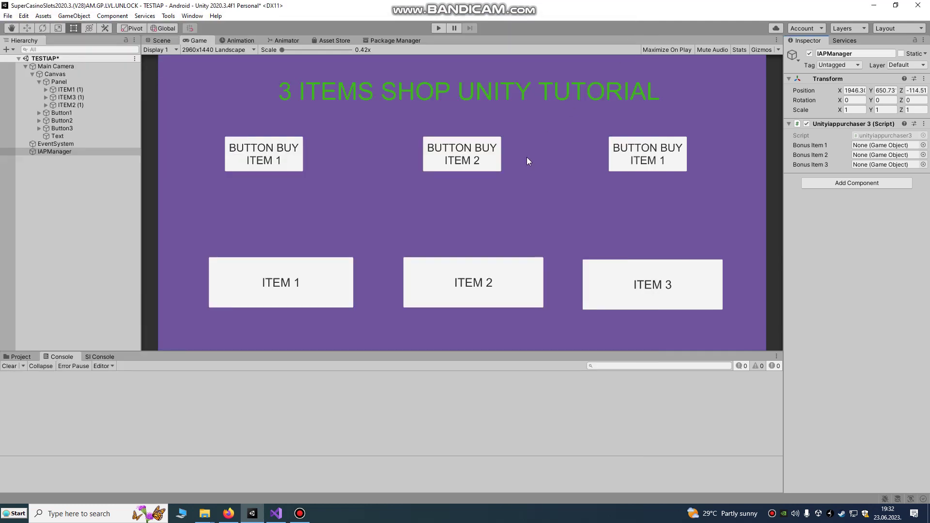
pyautogui.click(42, 152)
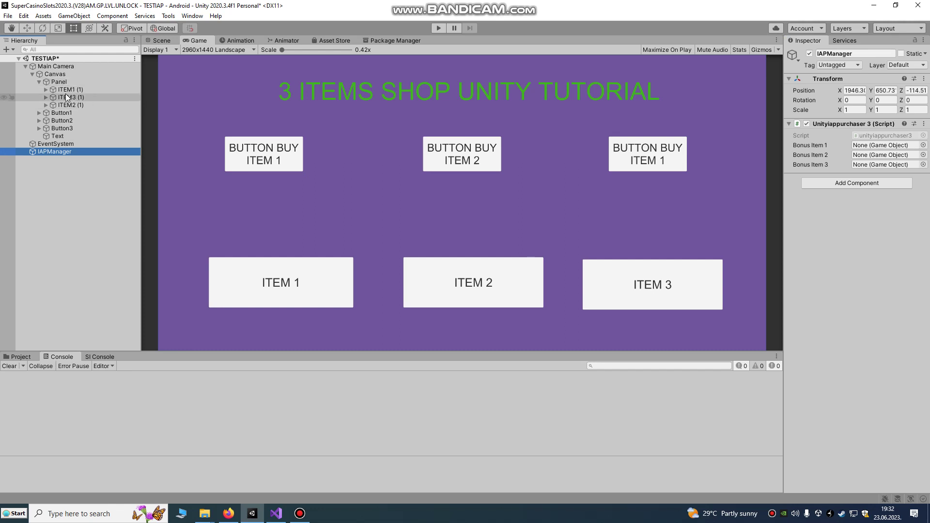
# Step: In the Scene view, inspect the ITEM1 (1), ITEM2 (1) and ITEM3 (1) panels
pyautogui.click(162, 41)
pyautogui.click(382, 258)
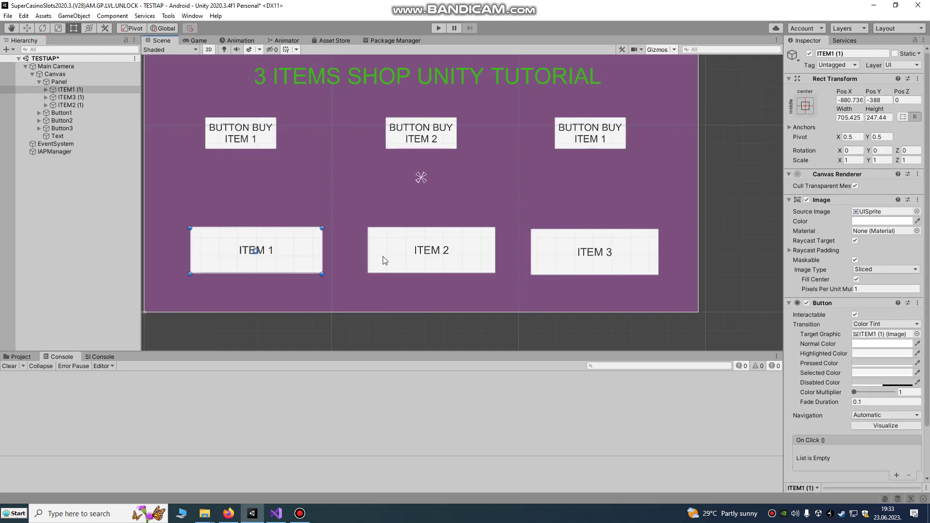
pyautogui.click(295, 255)
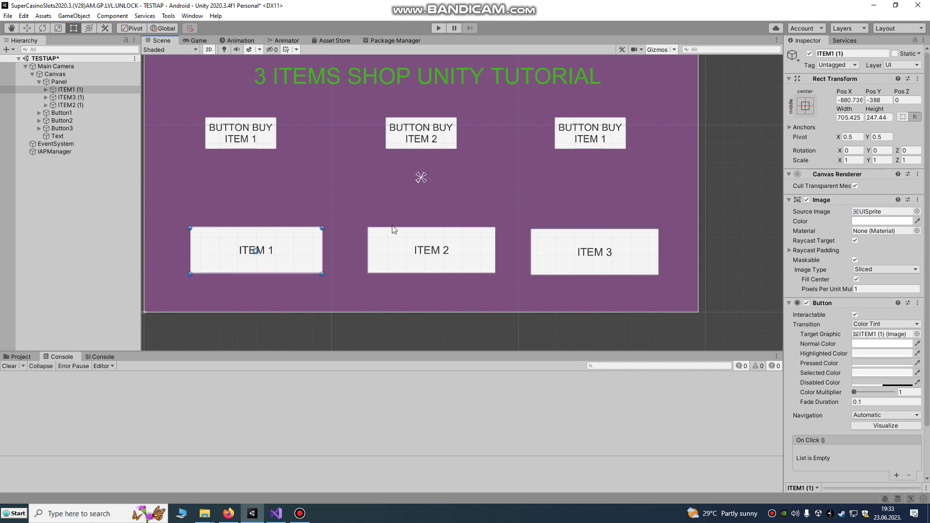
pyautogui.click(406, 249)
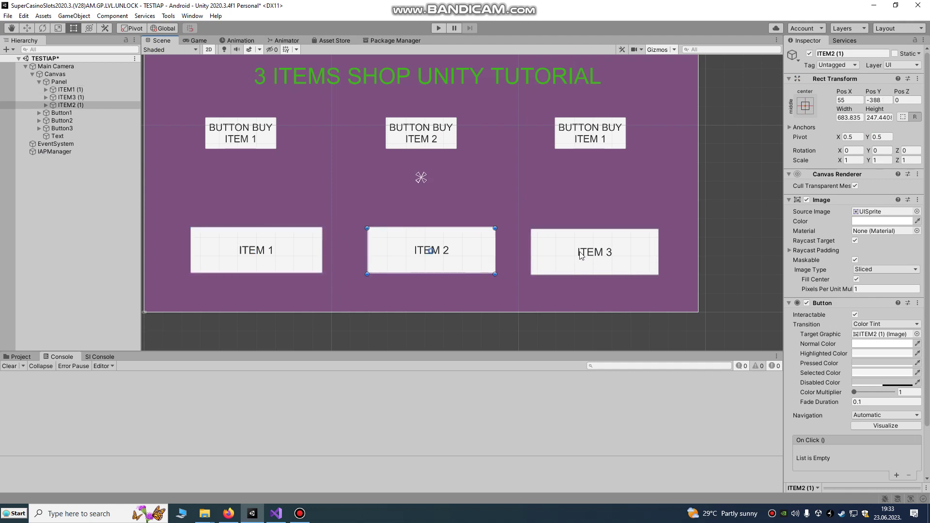
pyautogui.click(573, 234)
pyautogui.click(402, 251)
pyautogui.click(254, 248)
pyautogui.click(395, 255)
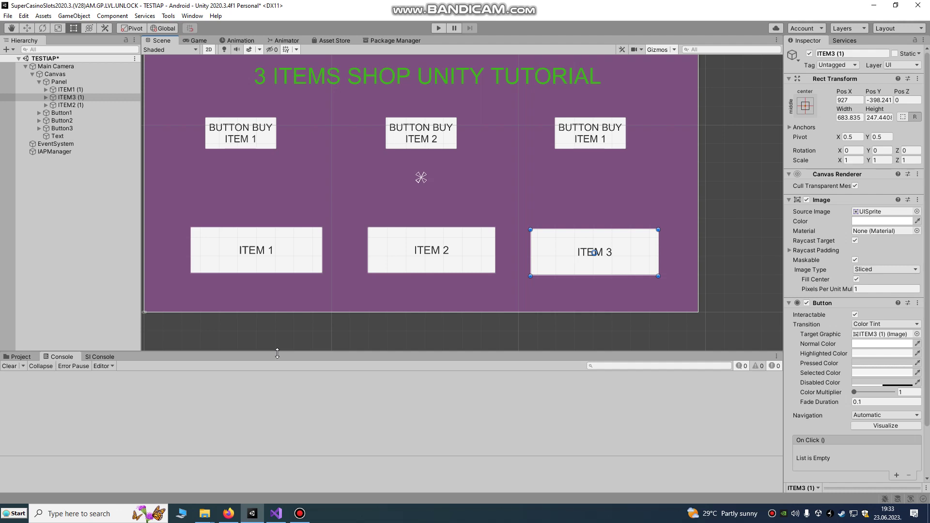
# Step: Open the IAP Catalog from the in-app purchasing services menu and edit bonus_item1's product ID
pyautogui.click(168, 16)
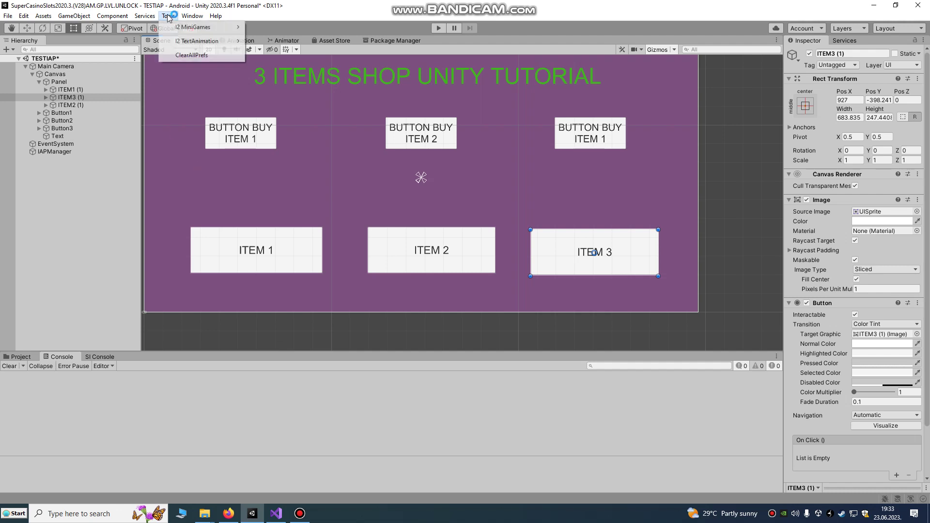
pyautogui.click(145, 16)
pyautogui.moveTo(161, 27)
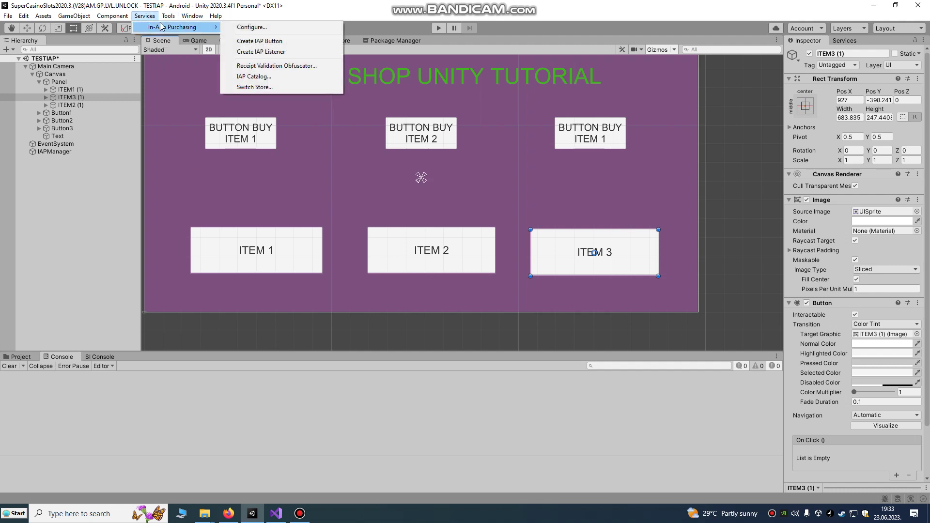
pyautogui.click(250, 77)
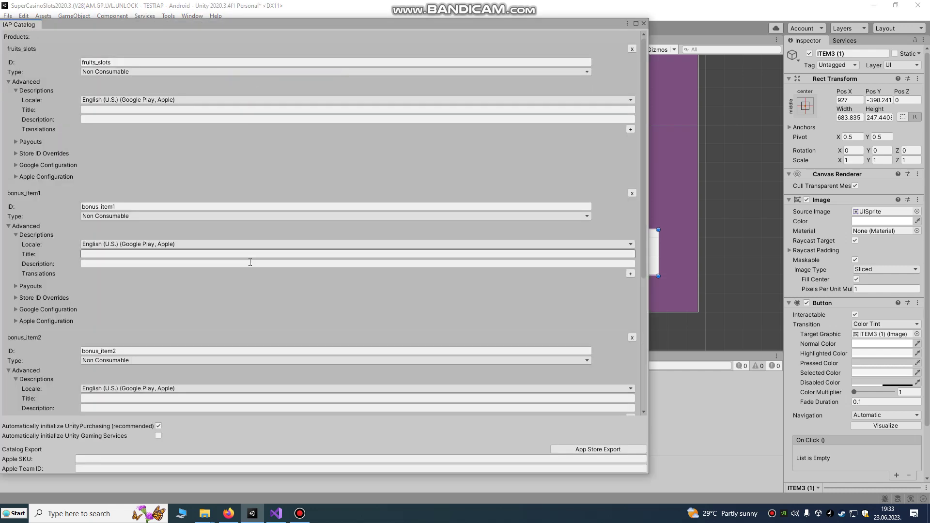
pyautogui.click(101, 217)
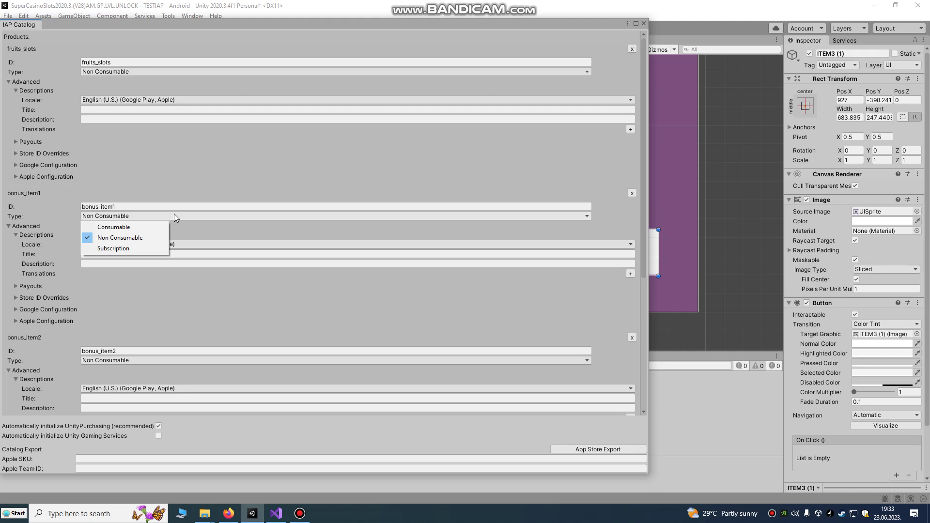
pyautogui.click(126, 204)
pyautogui.click(124, 205)
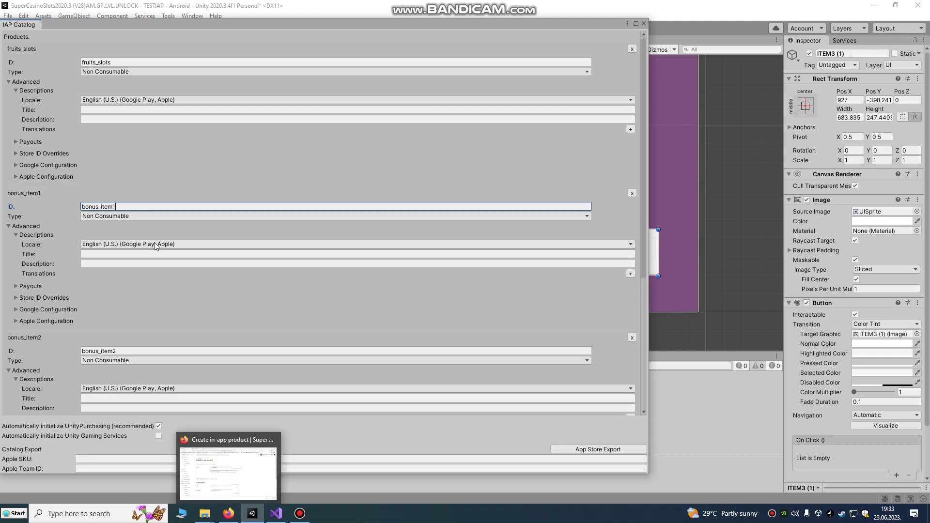
# Step: Compare the catalog IDs with the bonus IDs in unityiappurchaser3.cs, then close the catalog
pyautogui.click(254, 518)
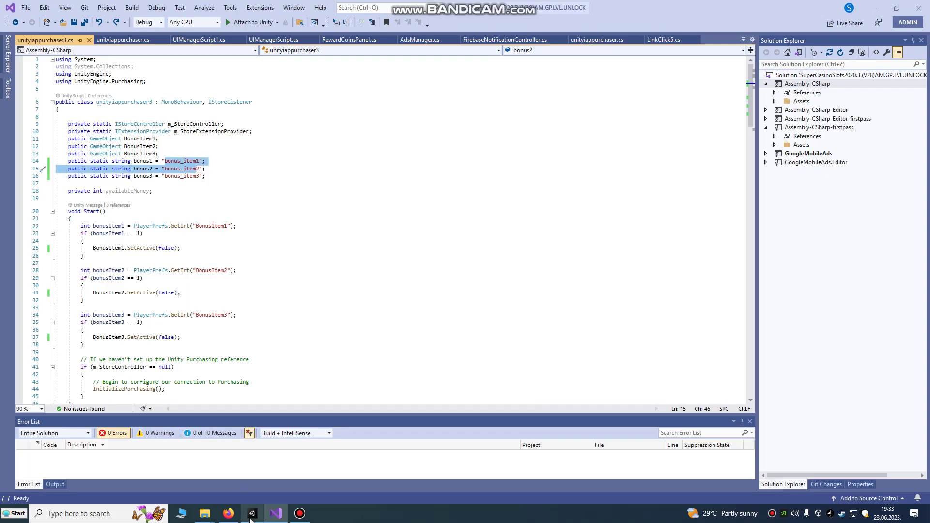
pyautogui.click(252, 514)
pyautogui.click(643, 23)
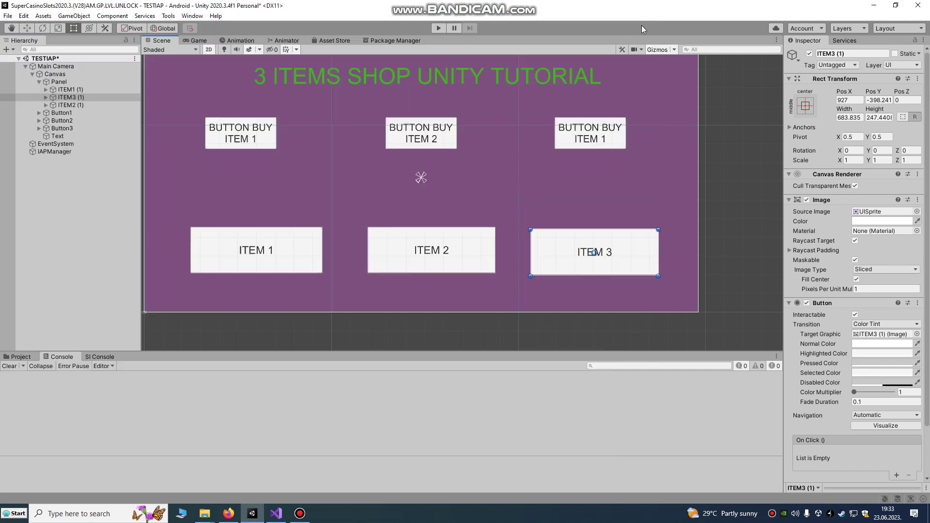
# Step: On IAPManager's Unityiappurchaser 3 component, drag ITEM1 (1), ITEM2 (1), ITEM3 (1) into Bonus Item 1–3
pyautogui.click(63, 152)
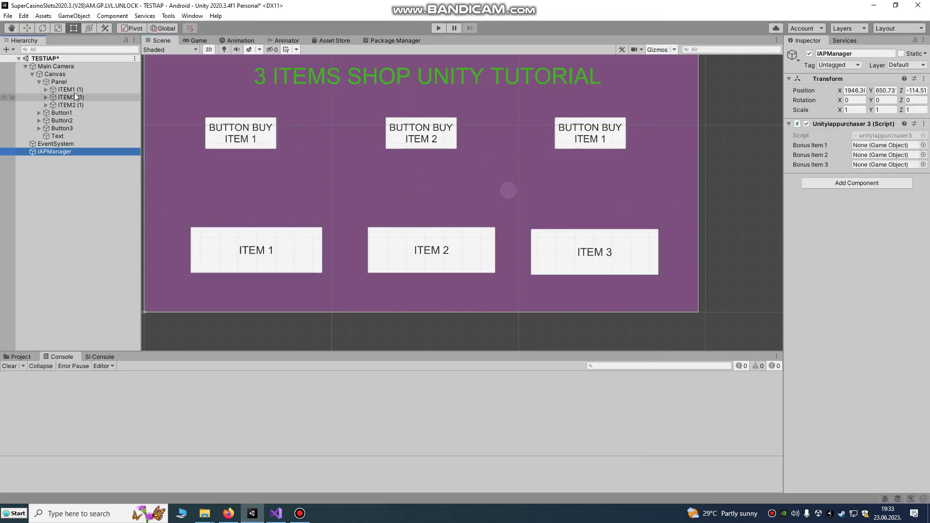
pyautogui.moveTo(74, 92); pyautogui.dragTo(869, 146)
pyautogui.moveTo(65, 104); pyautogui.dragTo(886, 155)
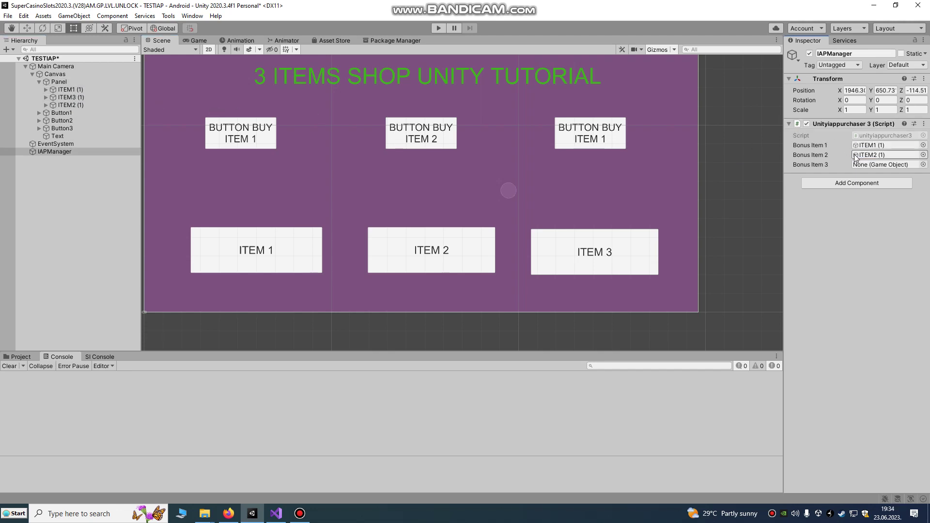
pyautogui.moveTo(72, 97); pyautogui.dragTo(865, 165)
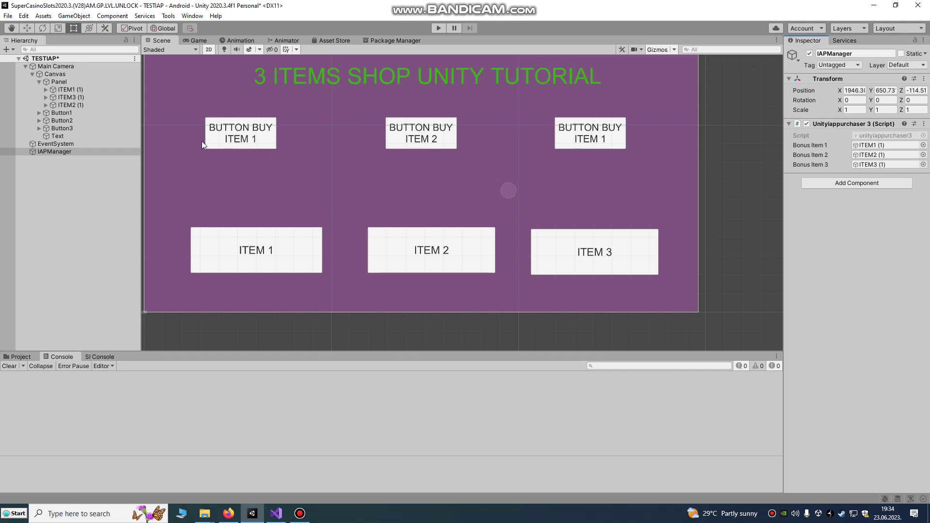
# Step: Add a test IAP Button under Canvas and place it below BUTTON BUY ITEM 1
pyautogui.click(231, 142)
pyautogui.scroll(-2, 773, 237)
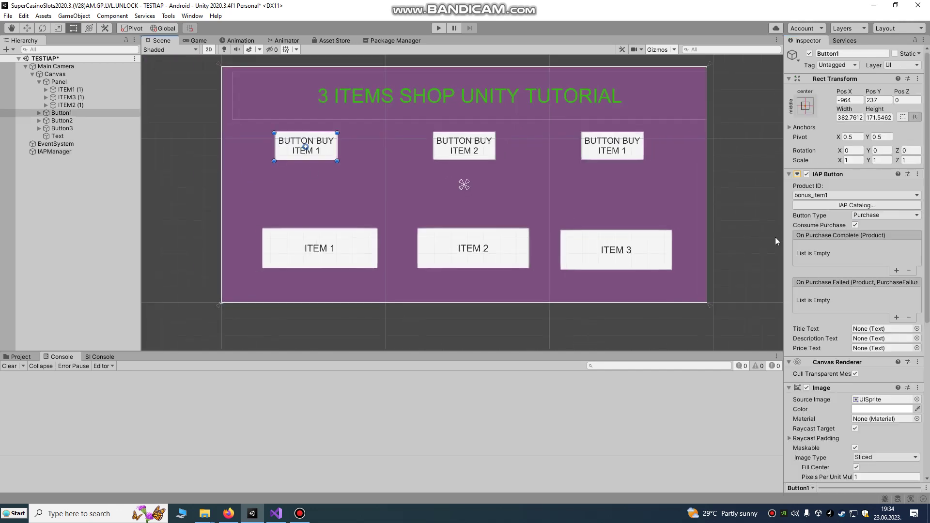
pyautogui.scroll(-2, 618, 201)
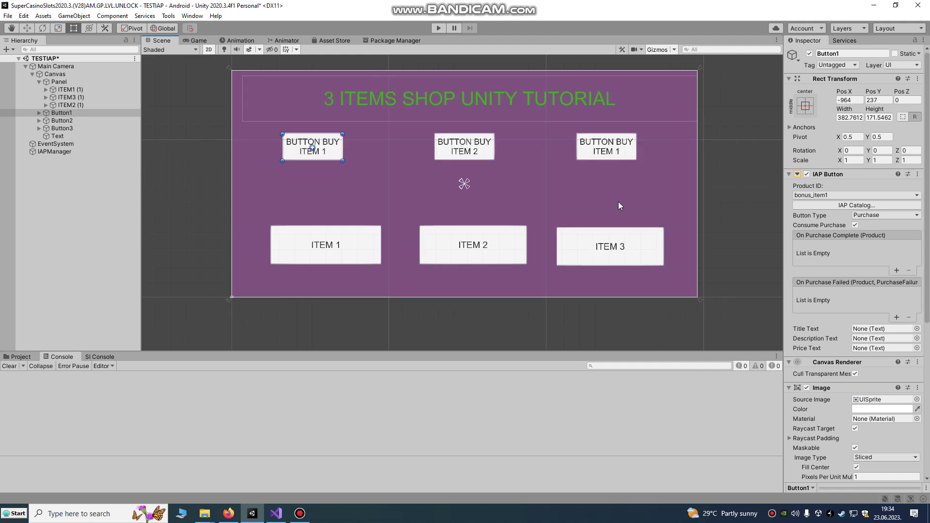
pyautogui.rightClick(53, 75)
pyautogui.click(307, 155)
pyautogui.click(307, 157)
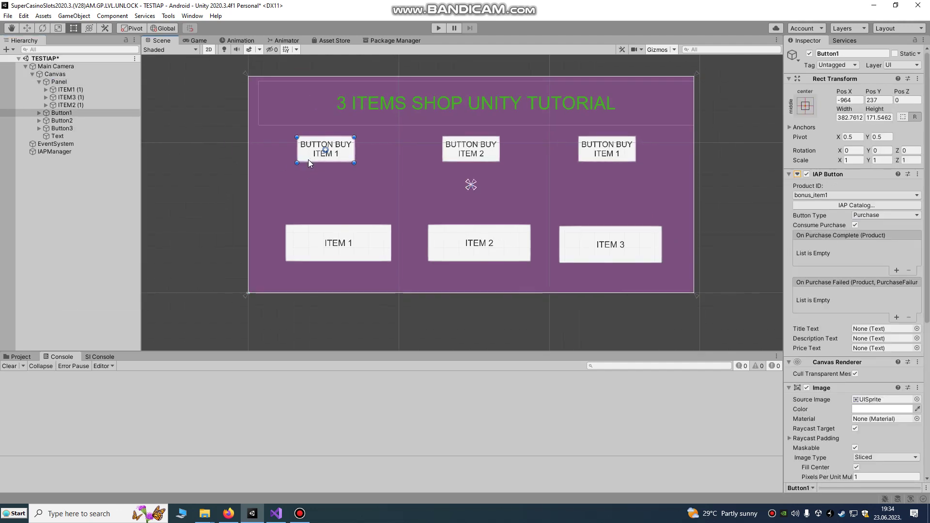
pyautogui.click(581, 152)
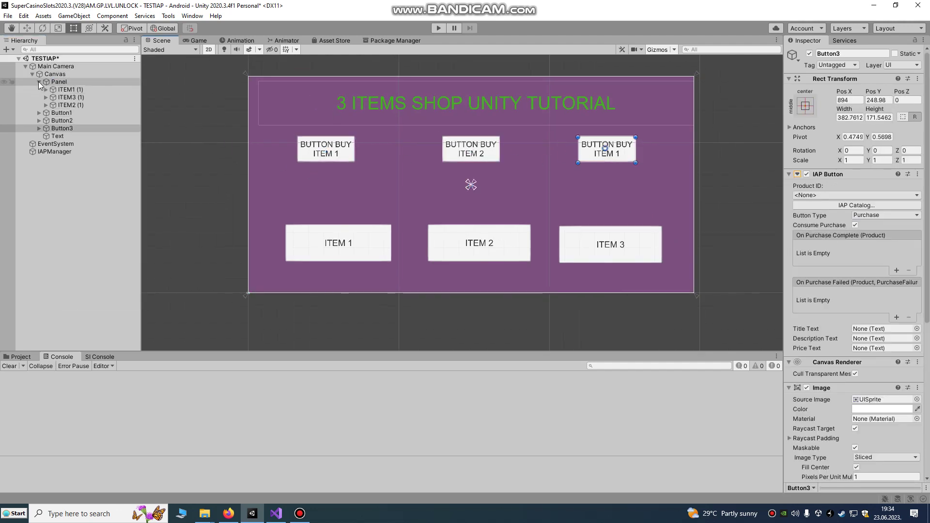
pyautogui.rightClick(52, 75)
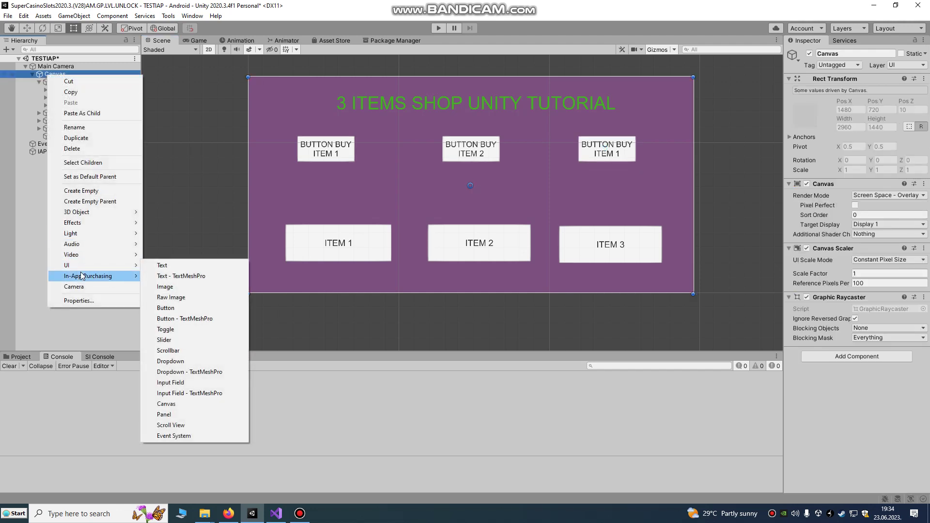
pyautogui.moveTo(85, 278)
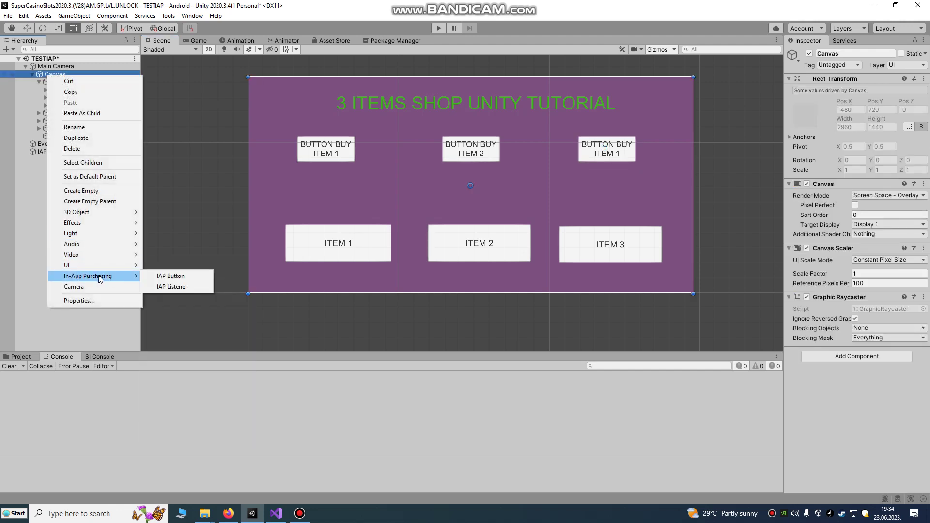
pyautogui.click(180, 277)
pyautogui.scroll(3, 460, 198)
pyautogui.moveTo(448, 205); pyautogui.dragTo(251, 182)
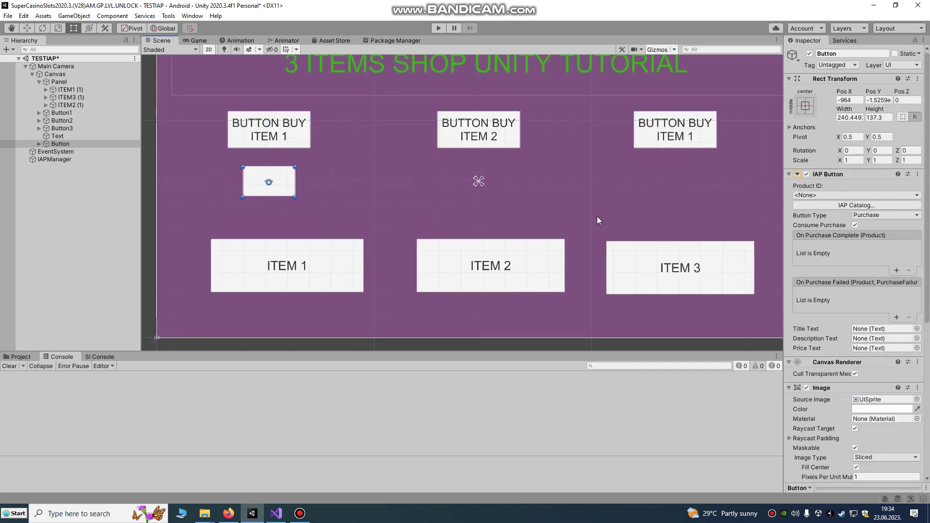
# Step: Set product IDs bonus_item1, bonus_item2 and bonus_item3 on the first, middle and third buy buttons
pyautogui.click(840, 195)
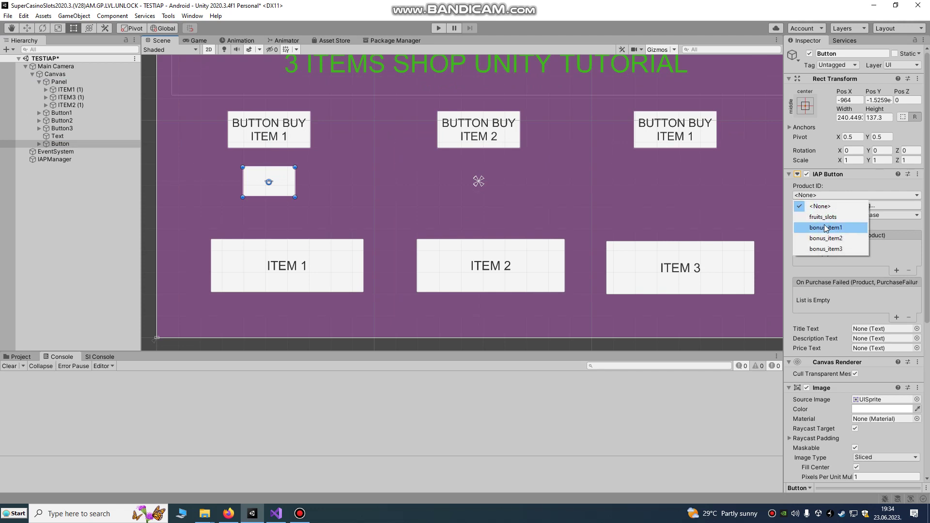
pyautogui.click(826, 228)
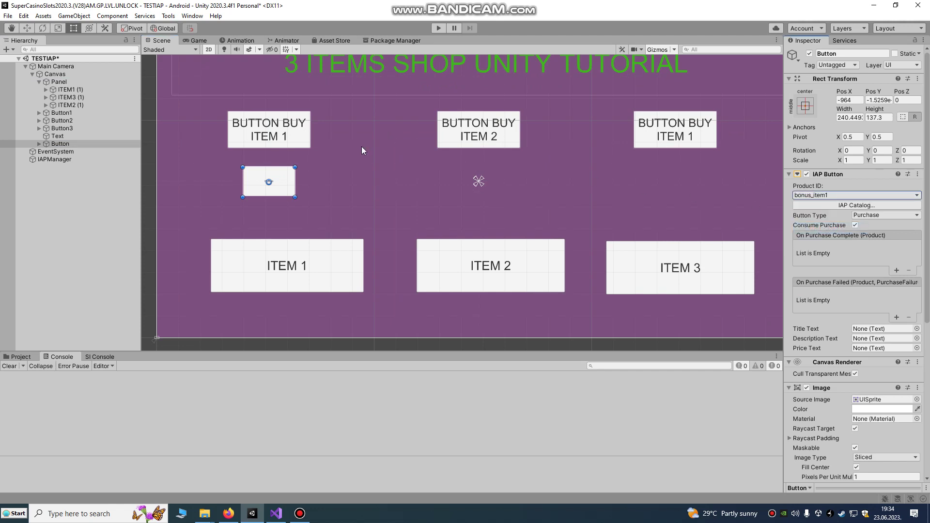
pyautogui.click(474, 142)
pyautogui.click(823, 195)
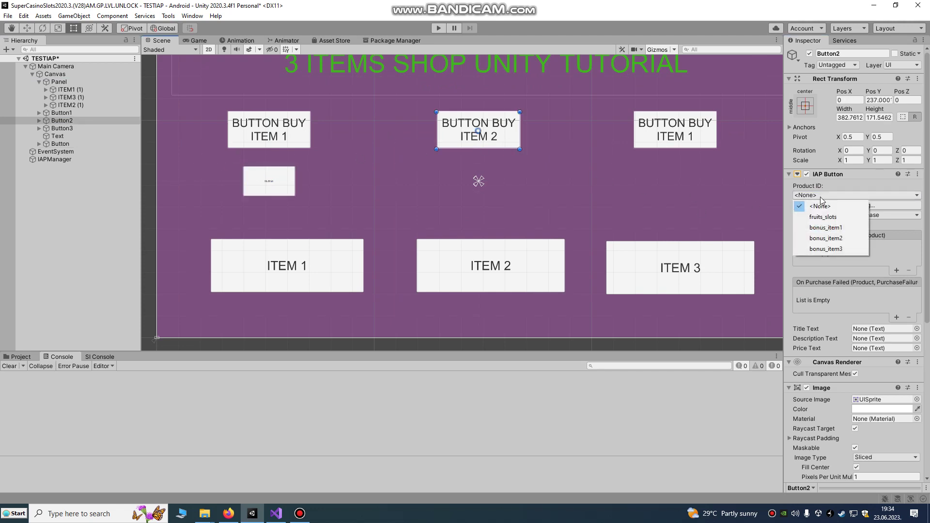
pyautogui.click(818, 238)
pyautogui.click(698, 129)
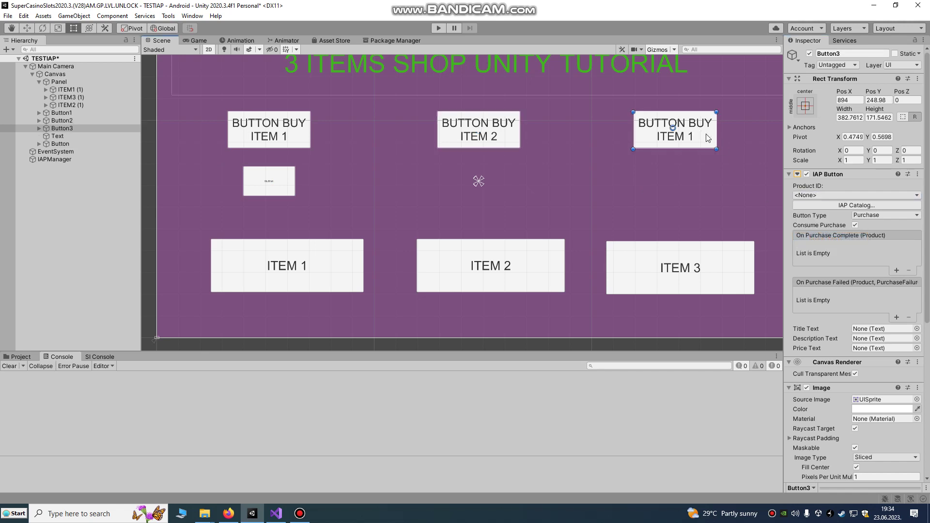
pyautogui.click(816, 195)
pyautogui.click(819, 229)
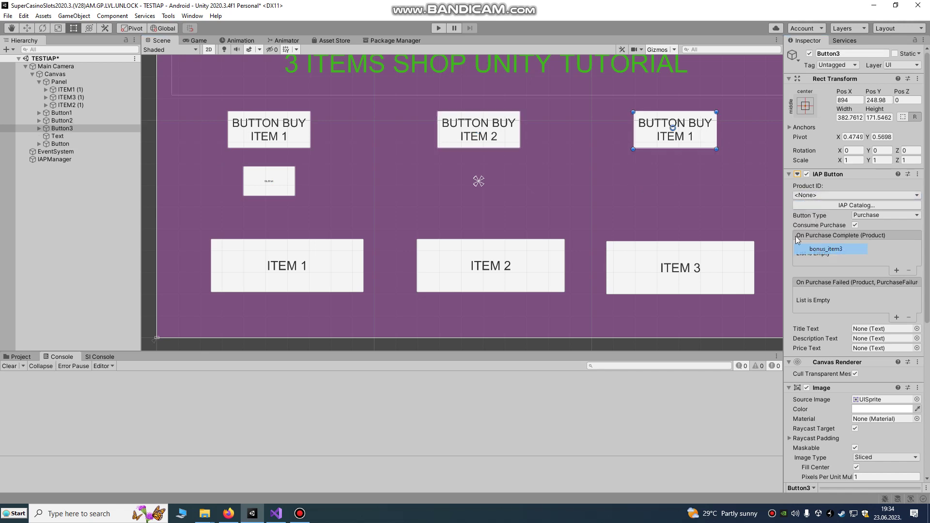
# Step: Delete the small test button and verify each buy button's product ID
pyautogui.click(288, 190)
pyautogui.press('Delete')
pyautogui.click(477, 133)
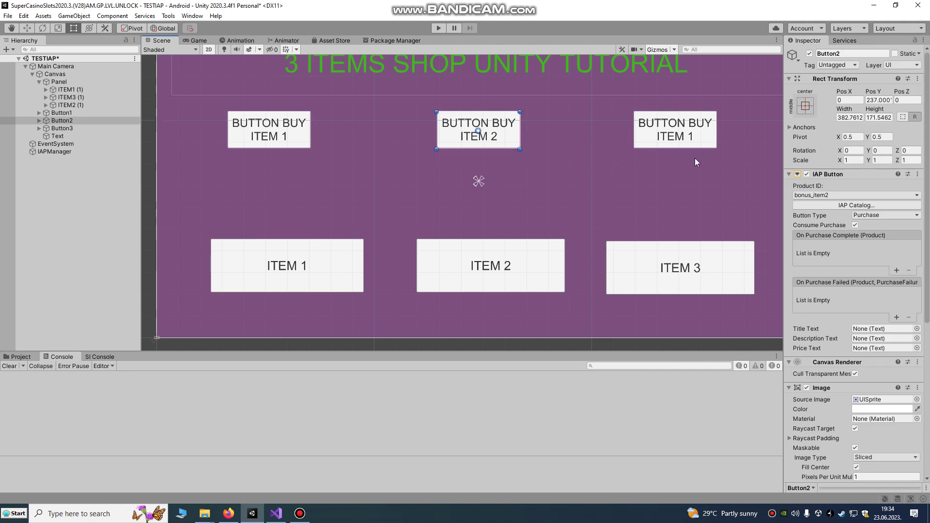
pyautogui.click(695, 139)
pyautogui.click(847, 195)
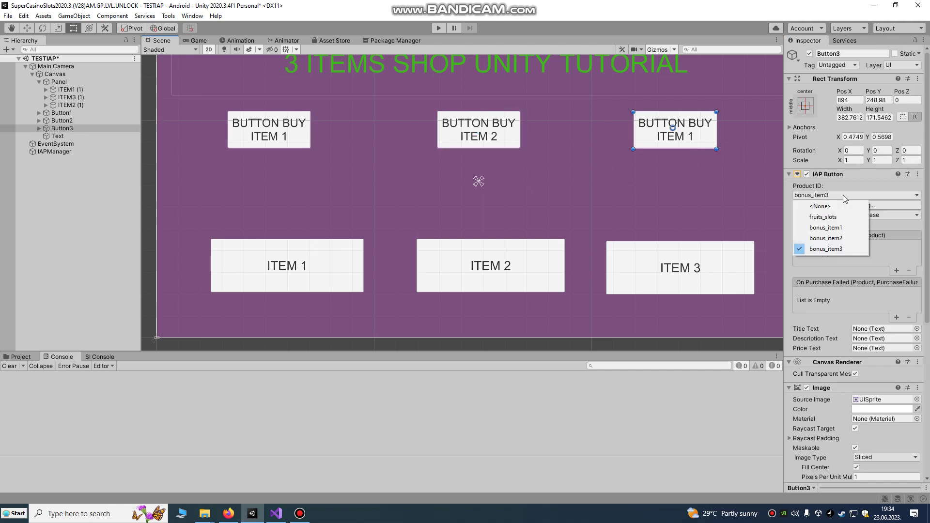
pyautogui.click(494, 135)
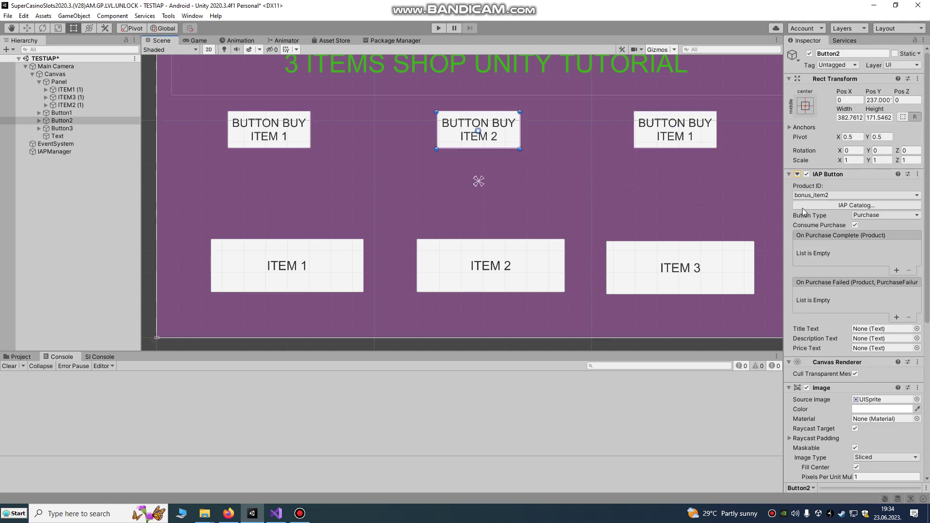
pyautogui.click(812, 195)
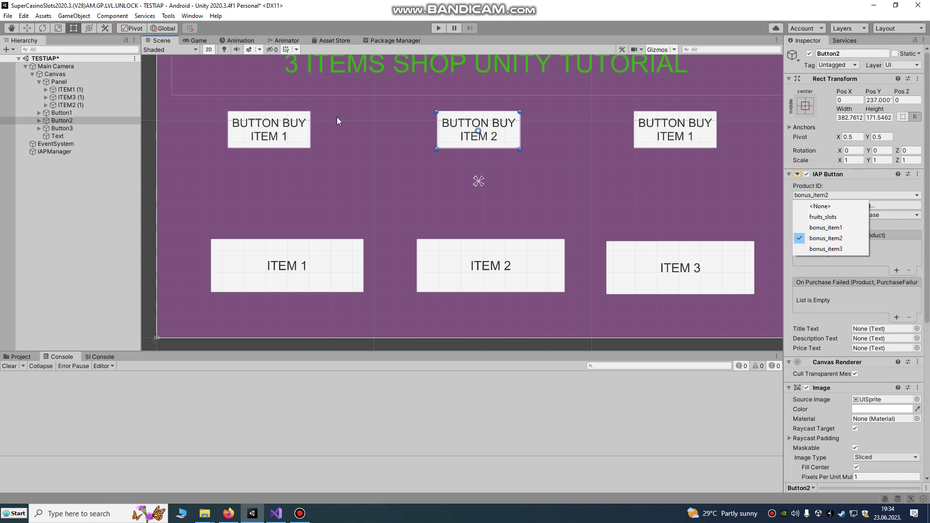
pyautogui.click(296, 133)
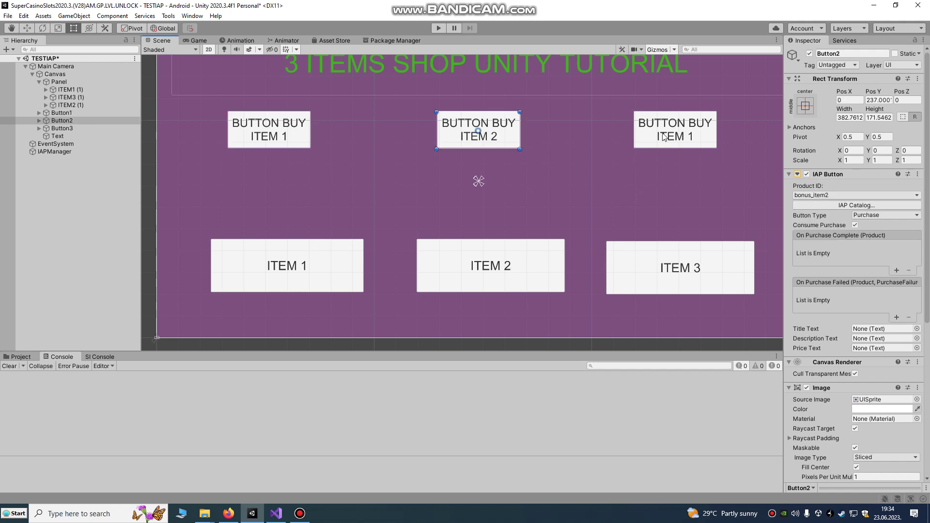
pyautogui.click(701, 144)
# Step: Review the ITEM1 (1), ITEM2 (1) and ITEM3 (1) panels, then switch to the script in Visual Studio
pyautogui.click(332, 269)
pyautogui.click(424, 275)
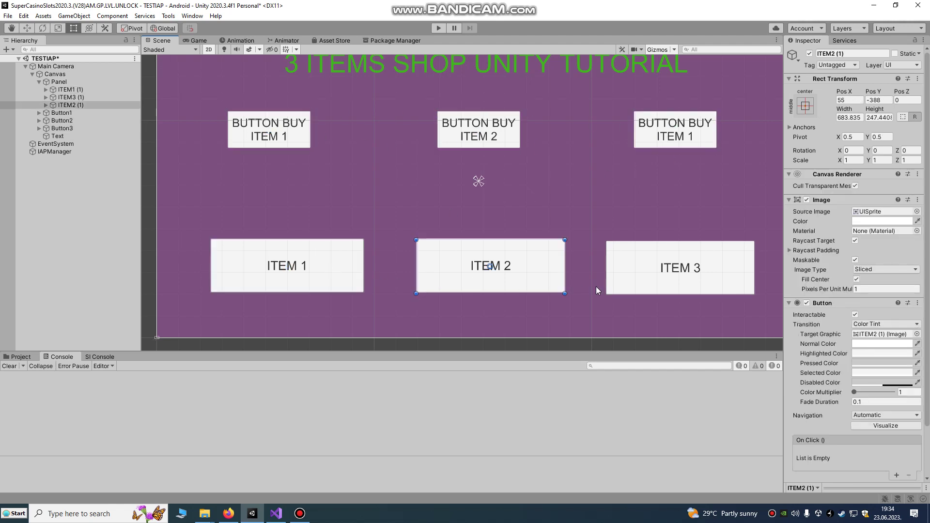
pyautogui.click(624, 284)
pyautogui.scroll(-1, 697, 270)
pyautogui.scroll(-2, 896, 281)
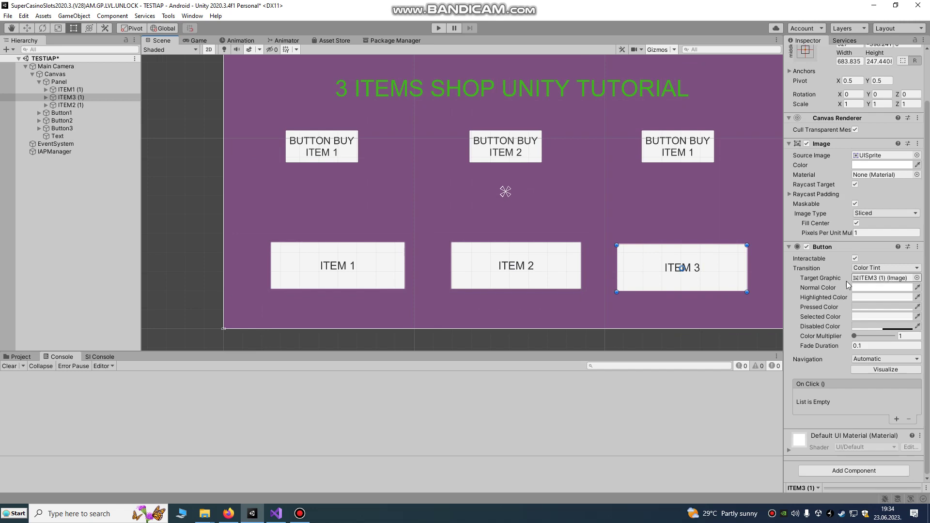
pyautogui.click(533, 280)
pyautogui.click(372, 279)
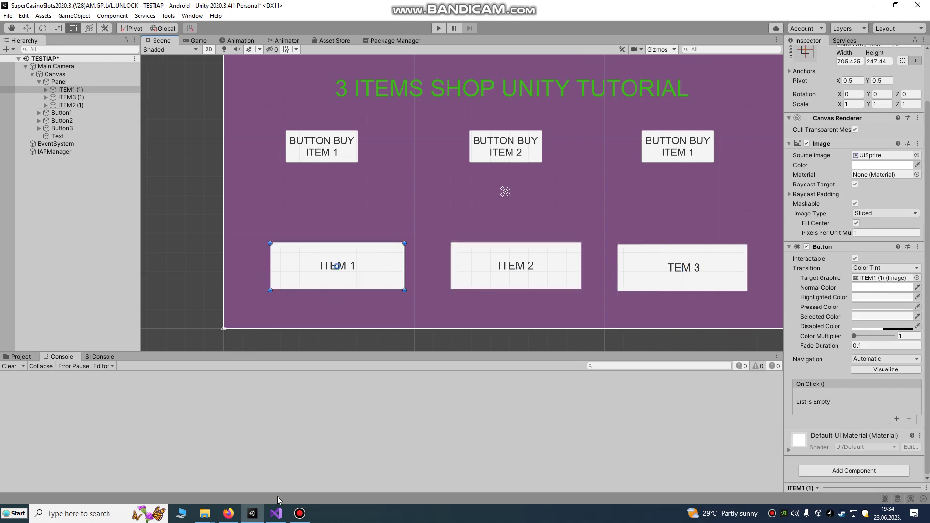
pyautogui.click(276, 513)
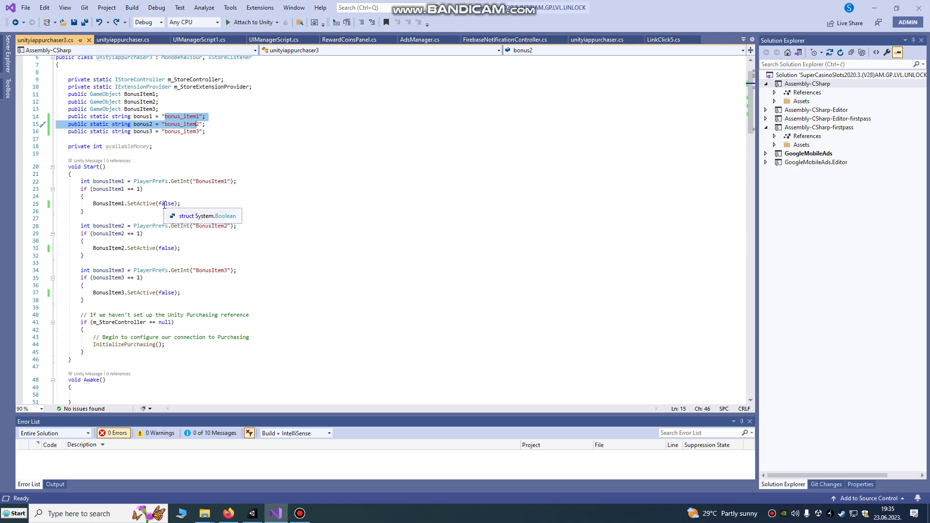
# Step: Scroll through InitializePurchasing and ProcessPurchase, then start Play mode in Unity
pyautogui.scroll(-20, 157, 203)
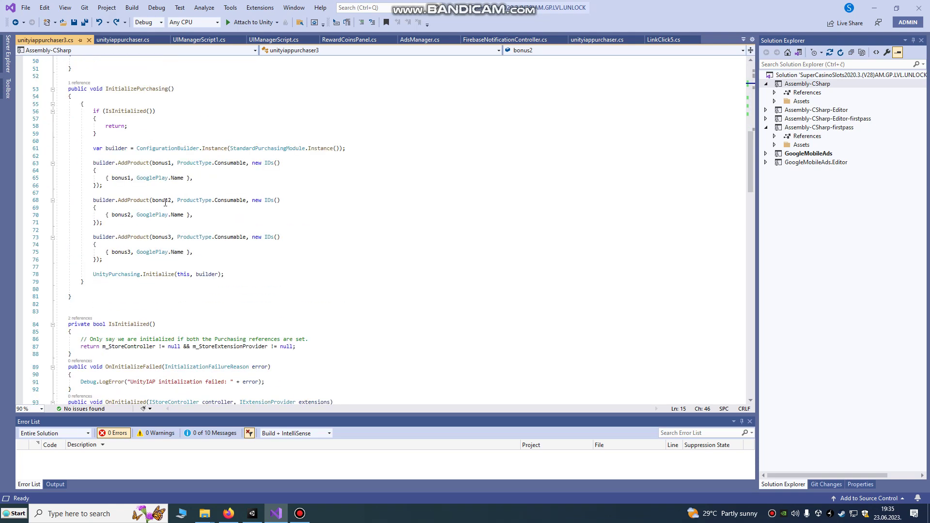
pyautogui.scroll(-9, 165, 202)
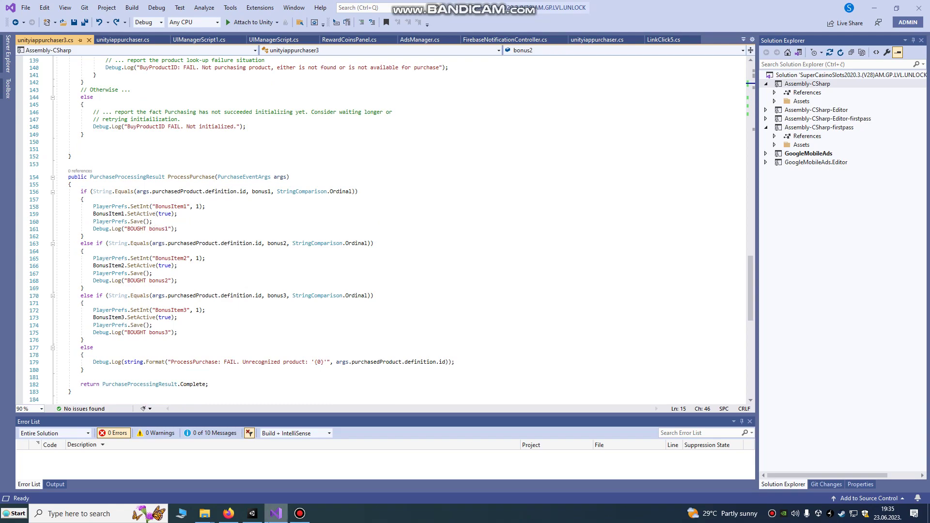
pyautogui.click(244, 514)
pyautogui.click(434, 28)
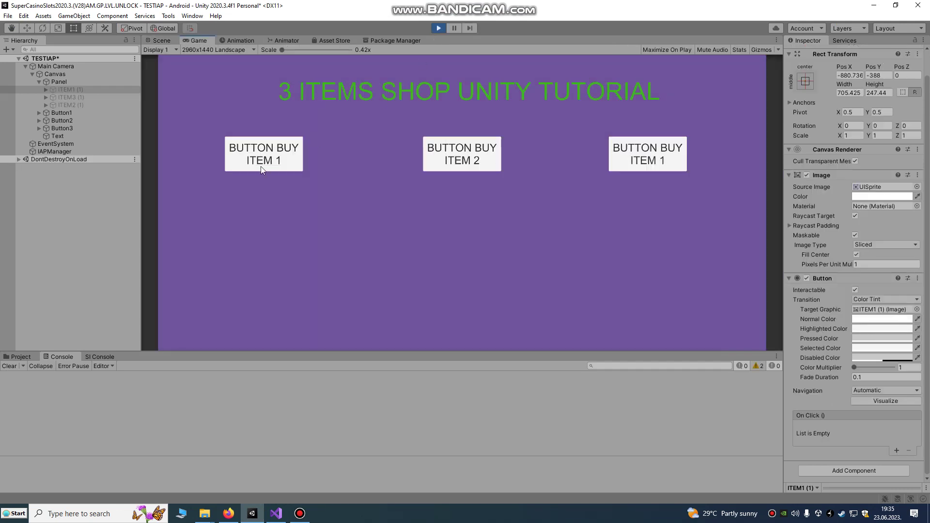
# Step: Buy items 1, 2 and 3 through the Fake Store dialog, then close the Plugins Manager
pyautogui.click(245, 161)
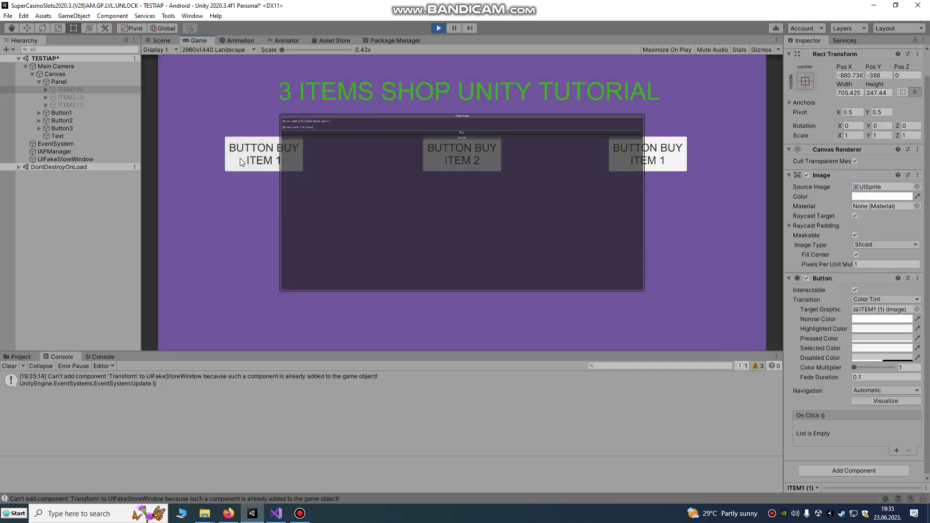
pyautogui.click(350, 132)
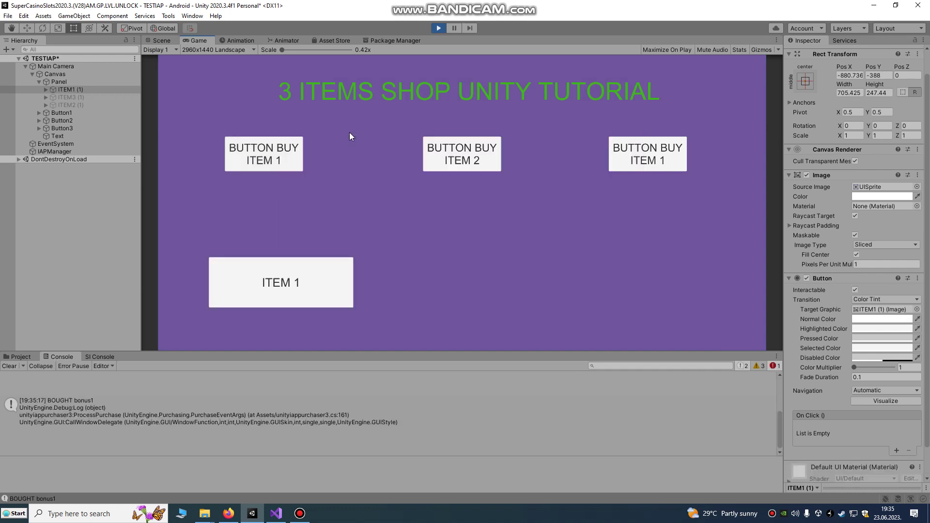
pyautogui.click(434, 158)
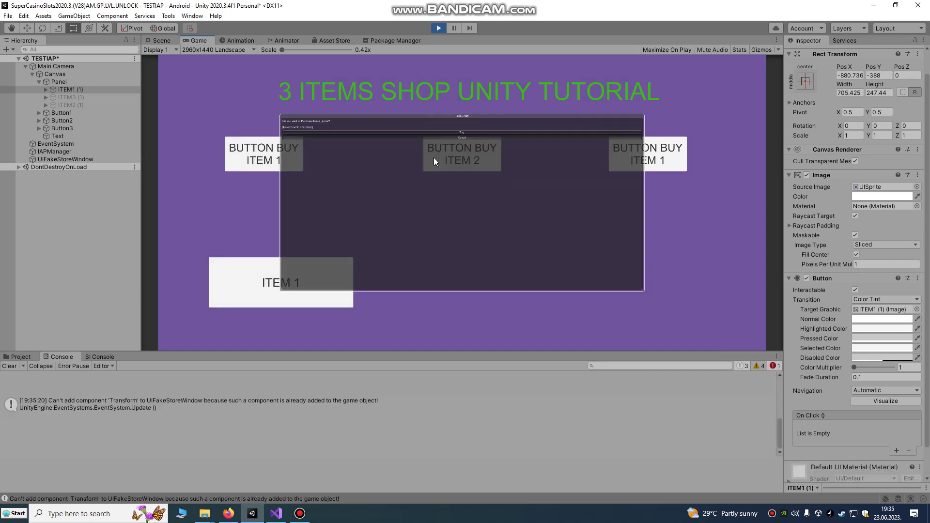
pyautogui.click(413, 131)
pyautogui.click(630, 162)
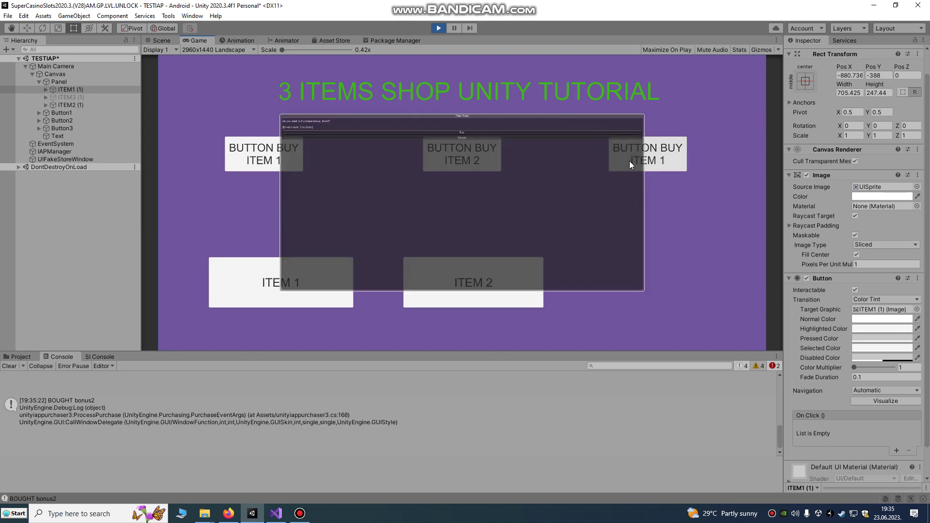
pyautogui.click(533, 132)
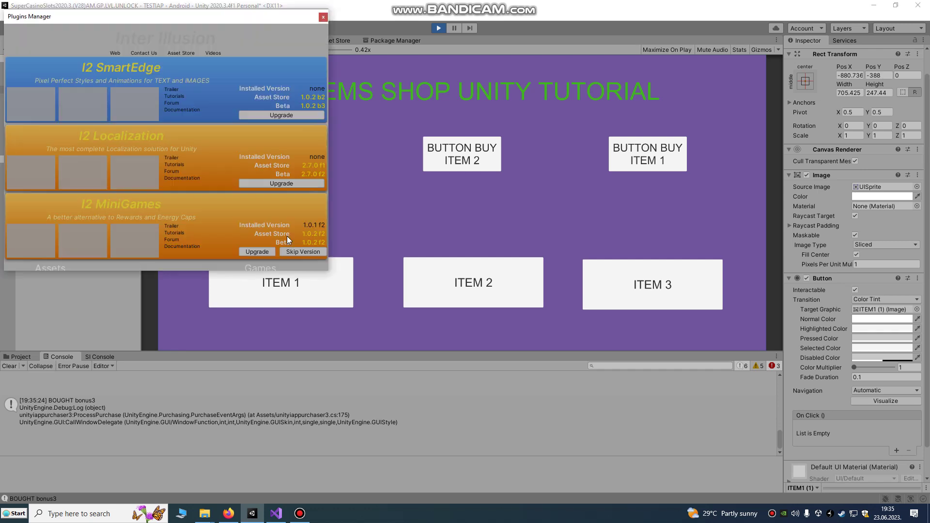
pyautogui.click(323, 18)
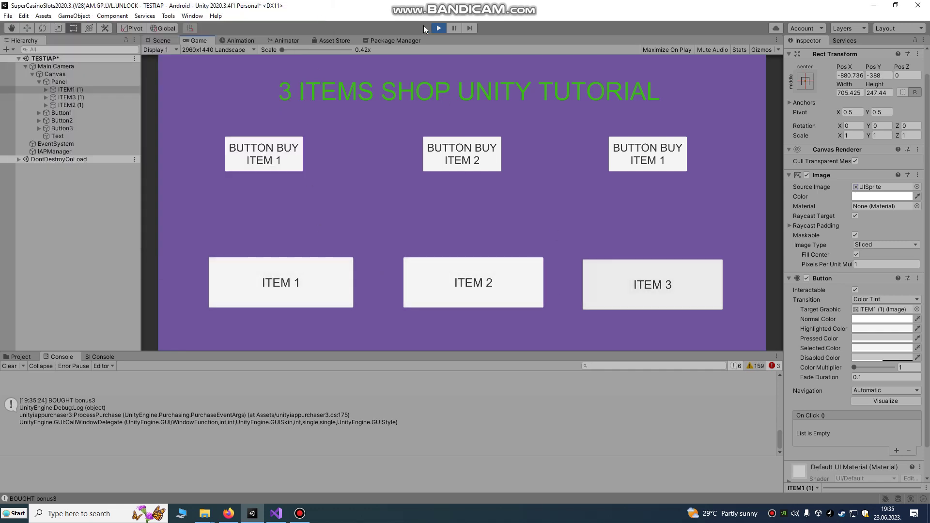
# Step: Change BonusItem1's SetActive argument on line 25 from false to true
pyautogui.hotkey('alt', 'Tab')
pyautogui.scroll(20, 323, 199)
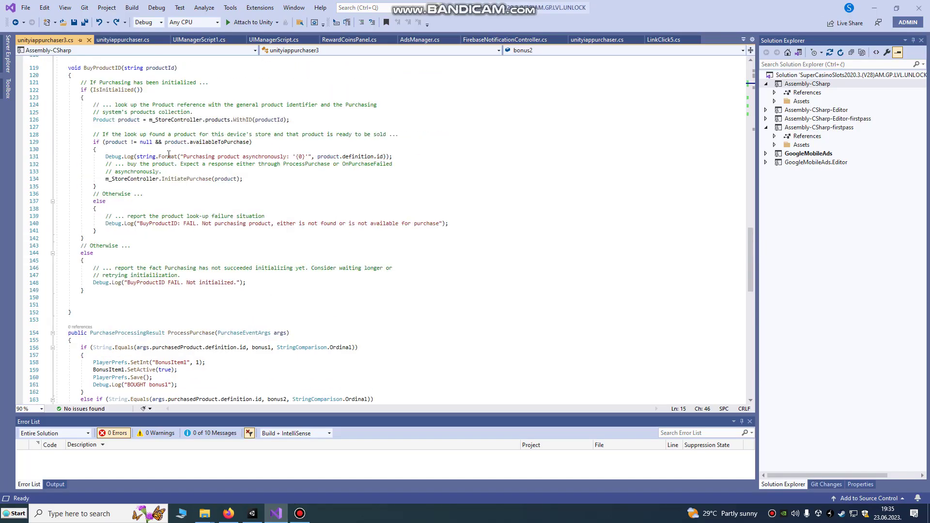
pyautogui.scroll(18, 323, 200)
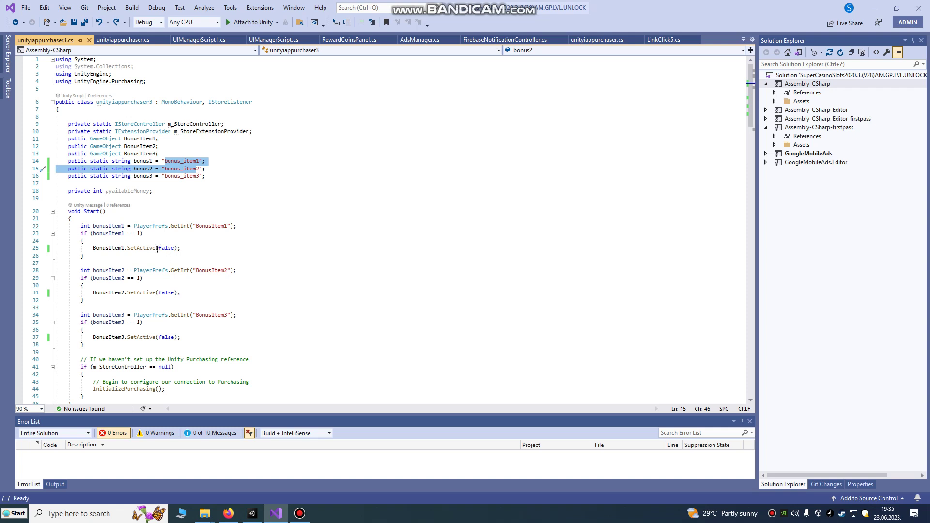
pyautogui.moveTo(86, 241); pyautogui.dragTo(165, 248)
pyautogui.click(173, 248)
pyautogui.doubleClick(165, 249)
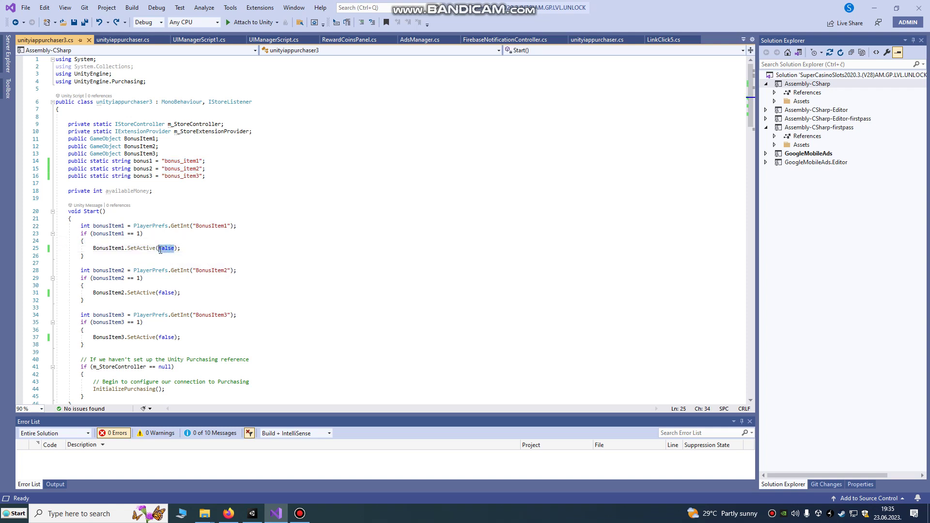
pyautogui.write('tr')
pyautogui.write('rue')
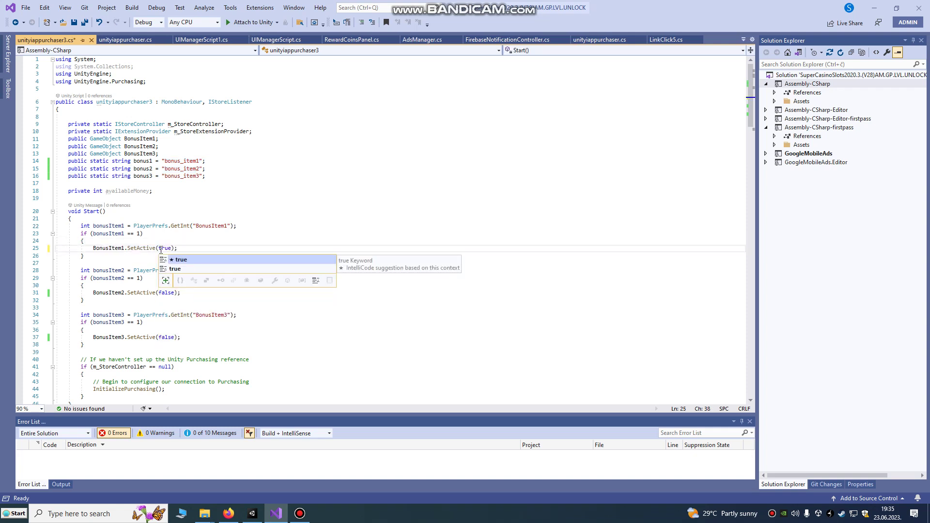
pyautogui.hotkey('ctrl', 'shift', 'Left')
pyautogui.hotkey('ctrl', 'c')
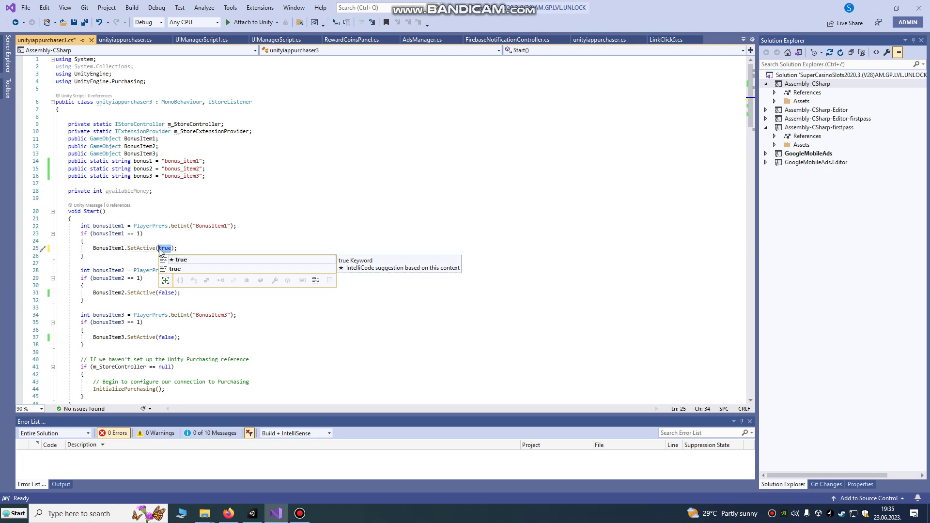
# Step: Paste true over false on lines 31 and 37, save the script and return to Unity
pyautogui.moveTo(159, 293); pyautogui.dragTo(179, 292)
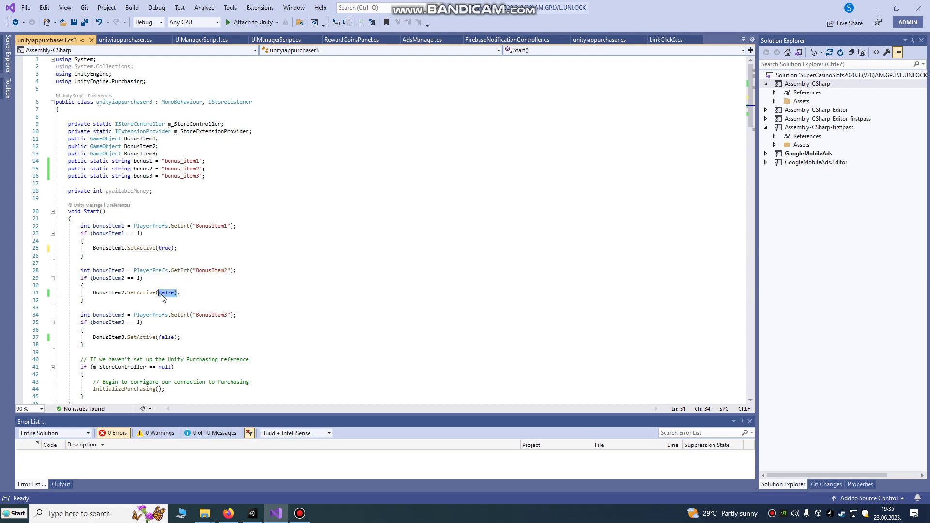
pyautogui.hotkey('ctrl', 'v')
pyautogui.hotkey('ctrl', 'z')
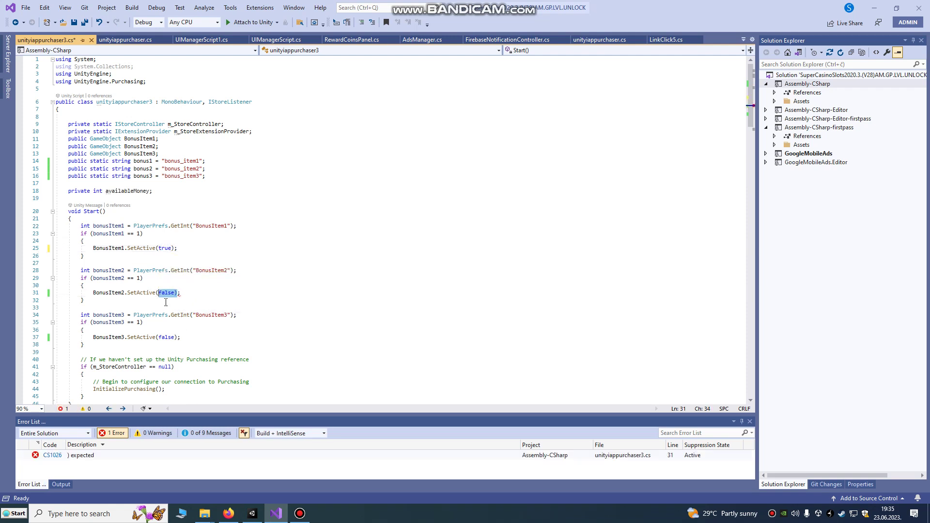
pyautogui.click(160, 292)
pyautogui.doubleClick(162, 292)
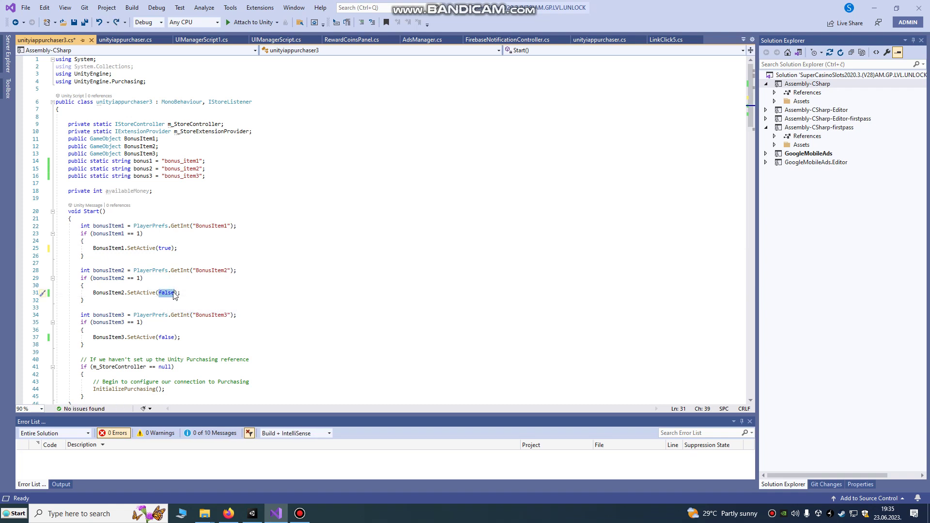
pyautogui.hotkey('ctrl', 'v')
pyautogui.click(162, 336)
pyautogui.doubleClick(165, 336)
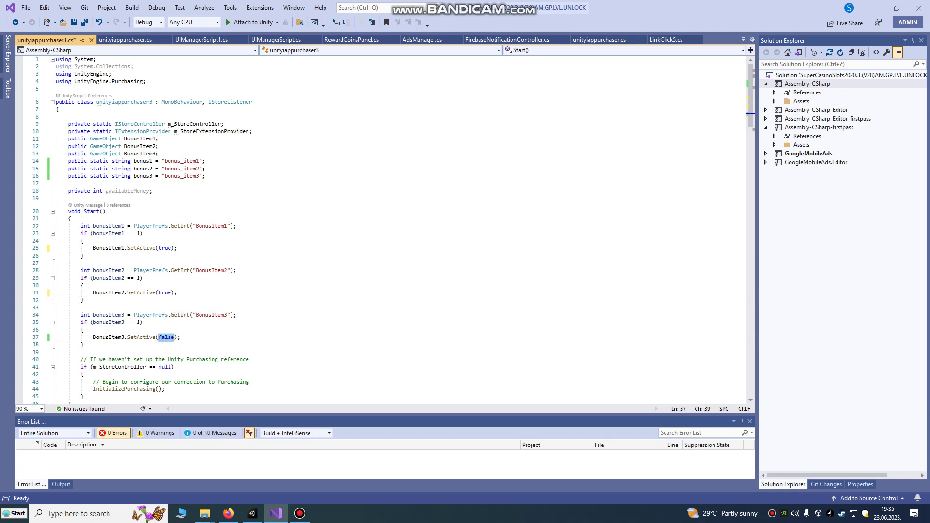
pyautogui.hotkey('ctrl', 'v')
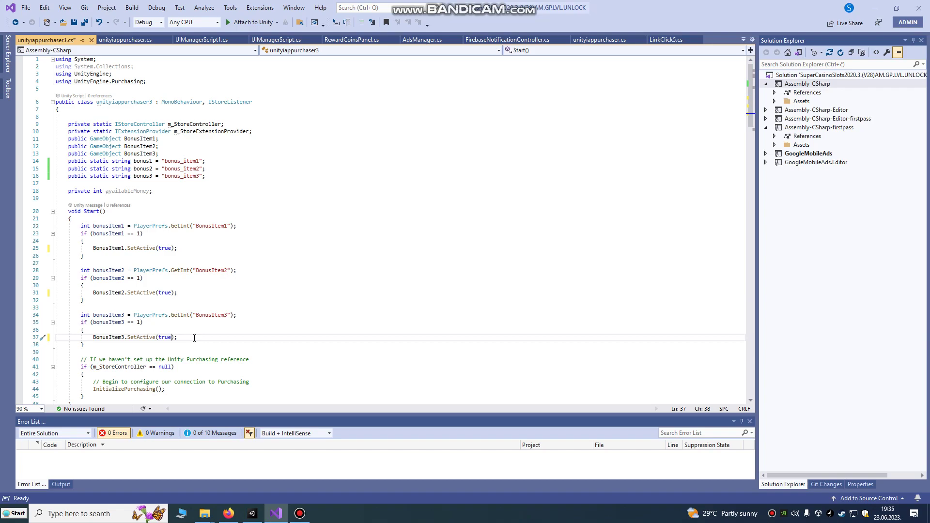
pyautogui.click(84, 22)
pyautogui.click(252, 513)
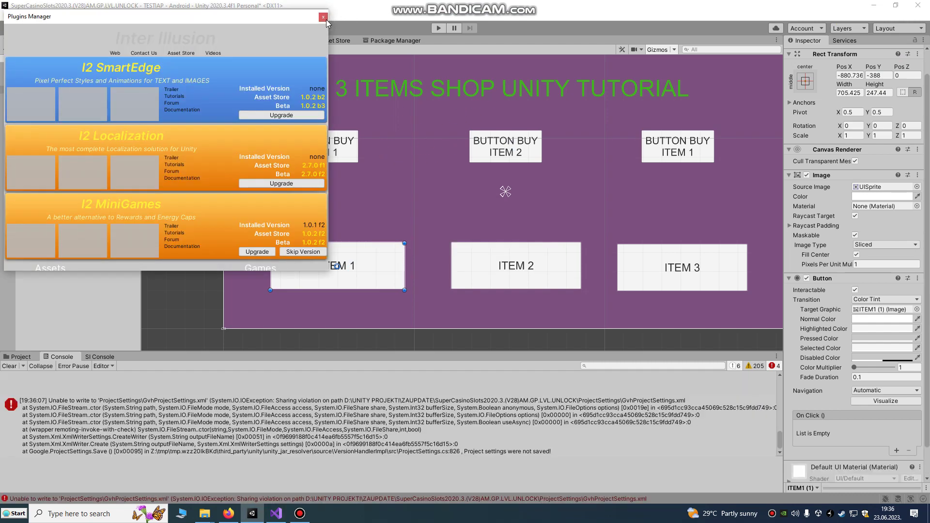
# Step: Clear the Console, enter Play mode and close the Plugins Manager
pyautogui.click(6, 368)
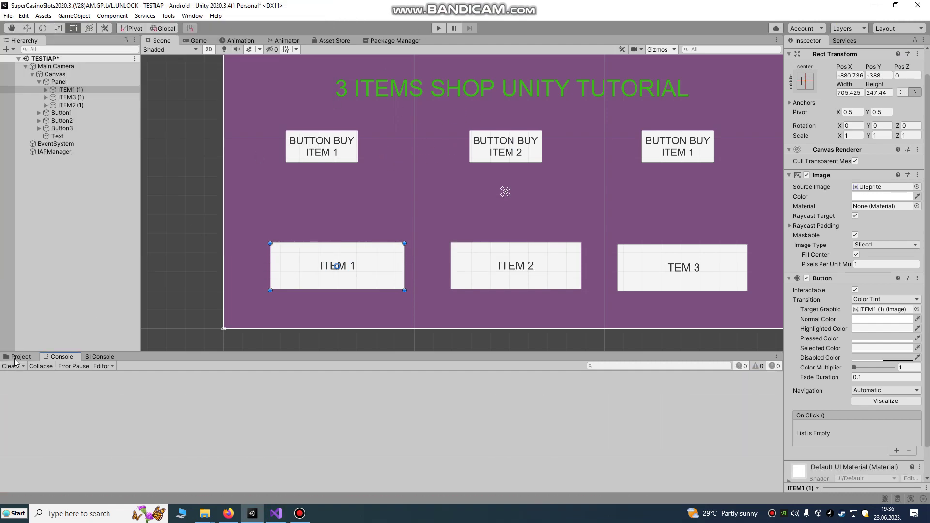
pyautogui.click(434, 30)
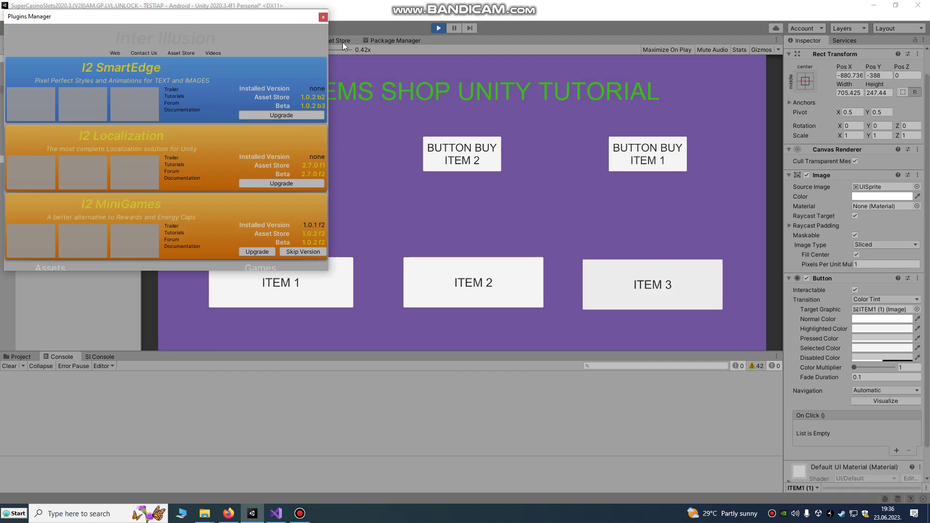
pyautogui.click(323, 18)
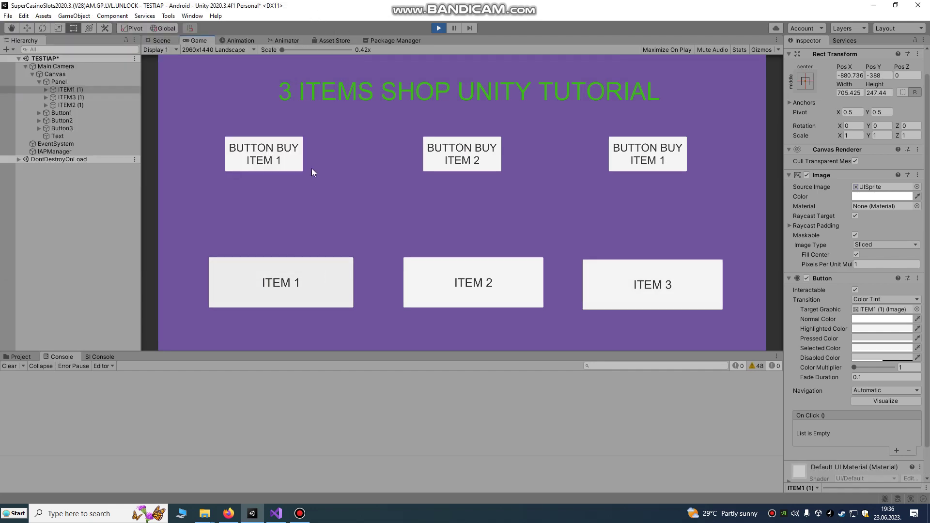
# Step: Fake-buy items 1 and 2 with Buy in the Fake Store dialog, then stop Play mode
pyautogui.click(296, 165)
pyautogui.click(374, 132)
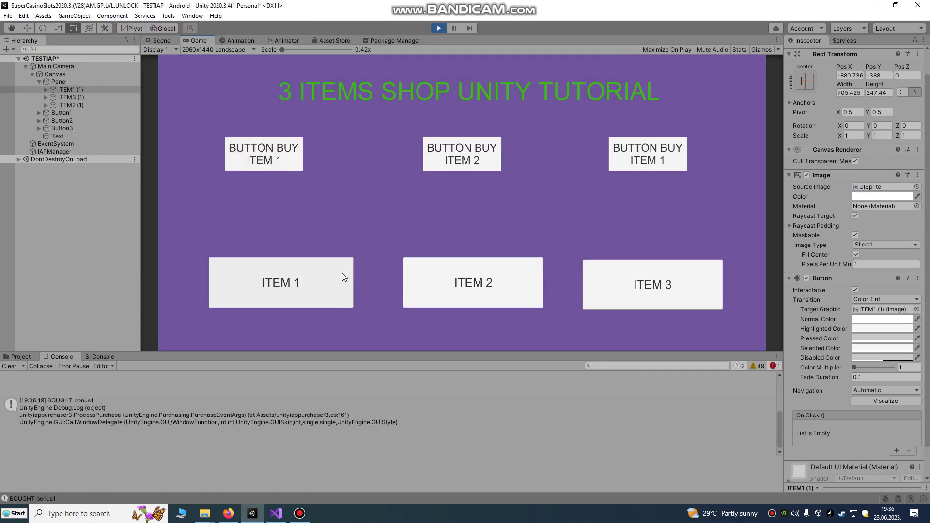
pyautogui.click(438, 152)
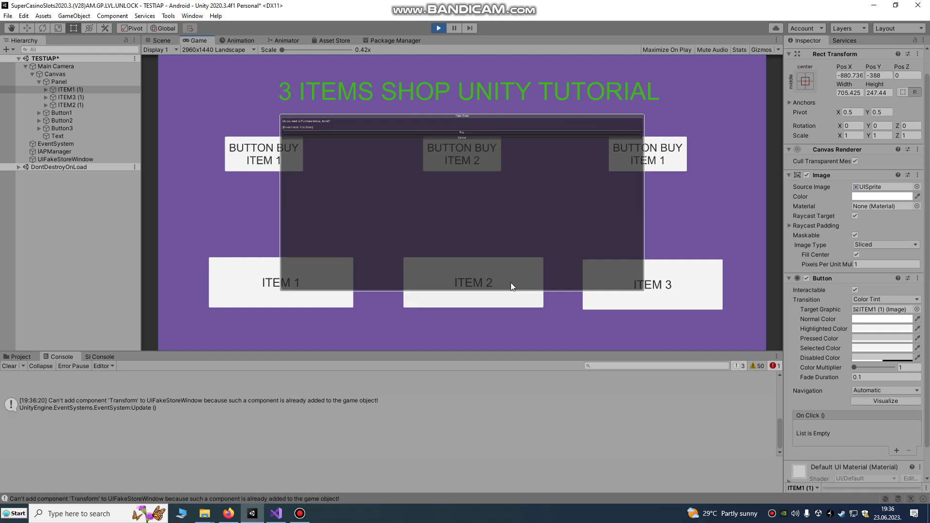
pyautogui.click(565, 132)
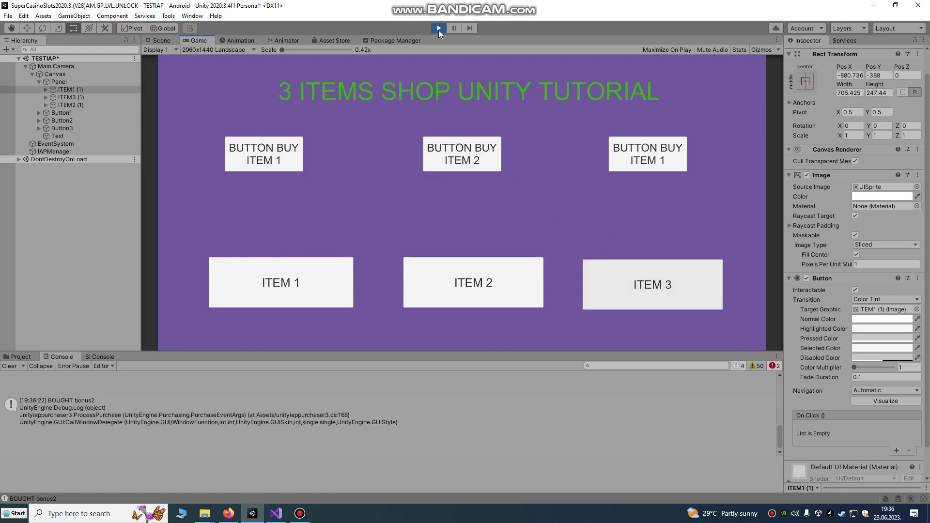
pyautogui.click(439, 28)
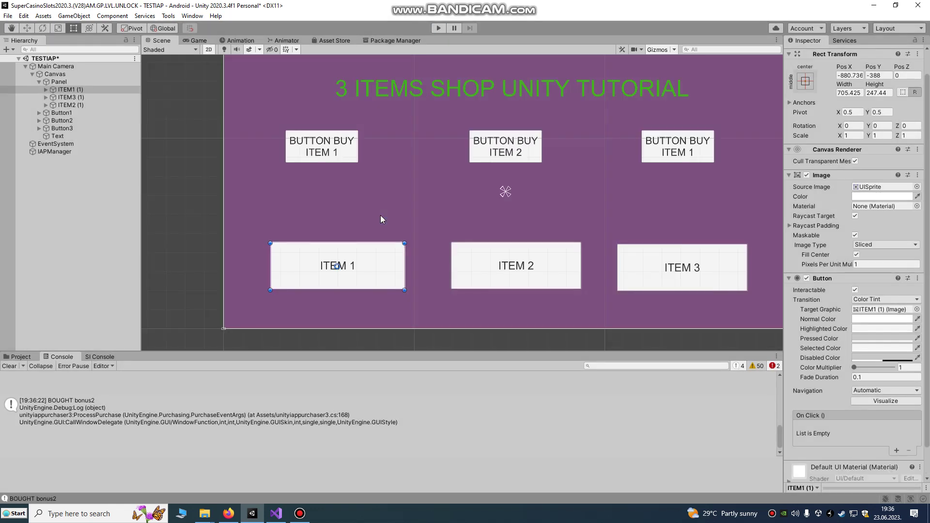
# Step: Zoom out, select IAPManager and ping the Bonus Item fields to confirm ITEM1 (1)–ITEM3 (1) links
pyautogui.scroll(-3, 388, 208)
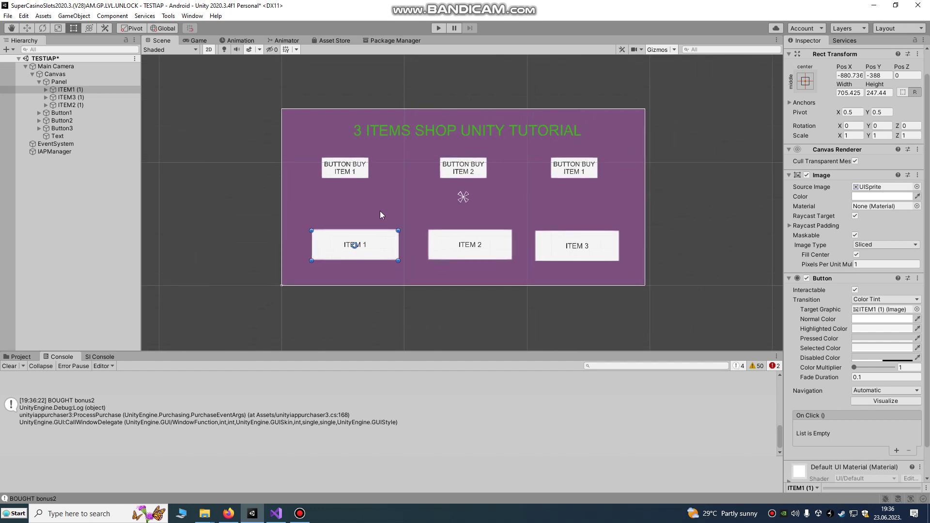
pyautogui.click(54, 152)
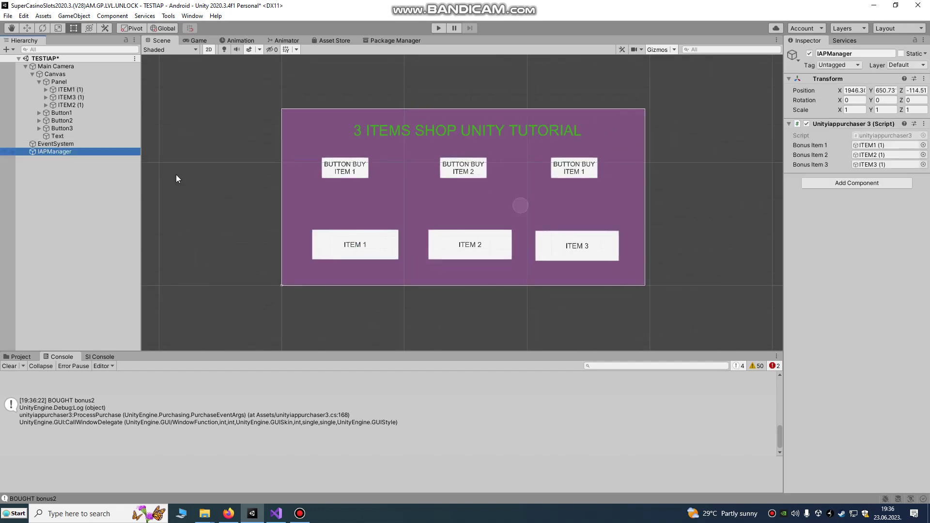
pyautogui.click(856, 146)
pyautogui.click(860, 155)
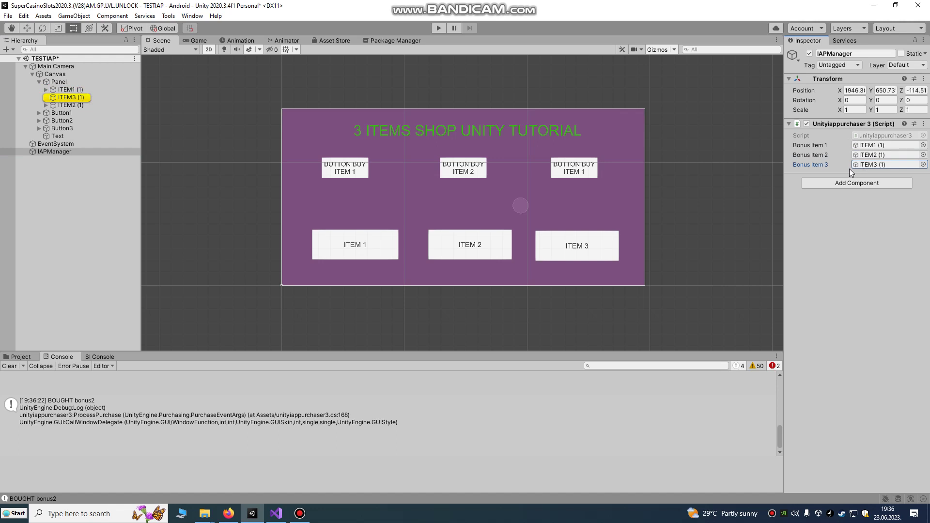